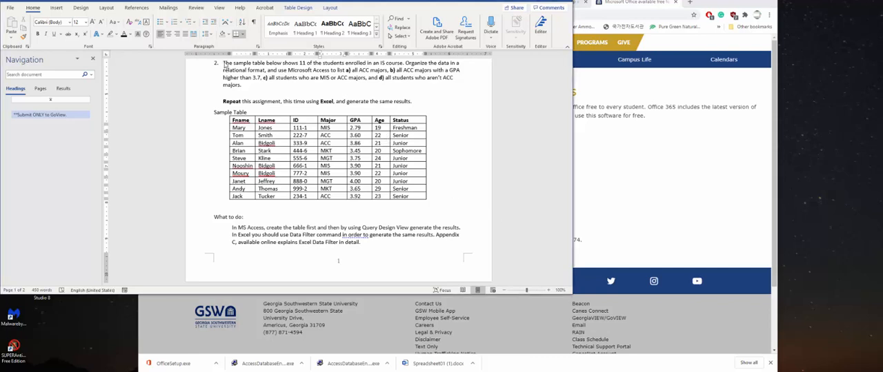
# - Examine the sample student table and assignment parts a and b on ACC majors and ACC majors with a GPA higher than 3.7
pyautogui.click(226, 116)
pyautogui.click(467, 156)
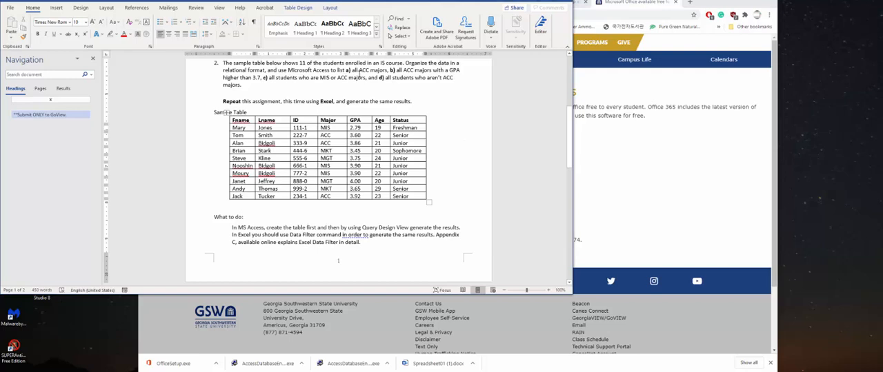
pyautogui.moveTo(345, 70); pyautogui.dragTo(385, 70)
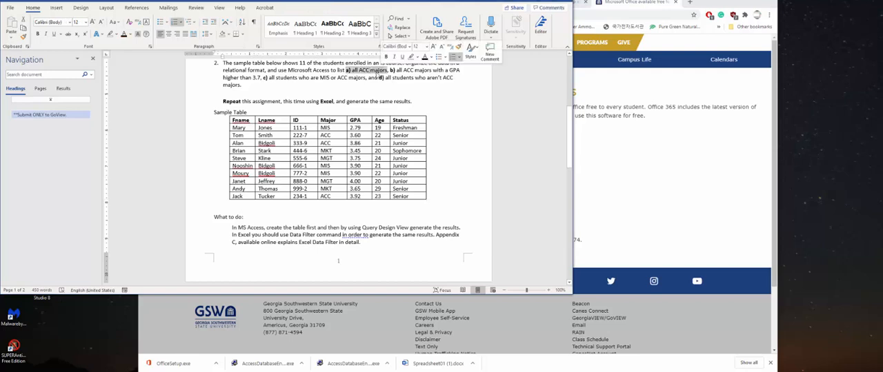
pyautogui.click(371, 70)
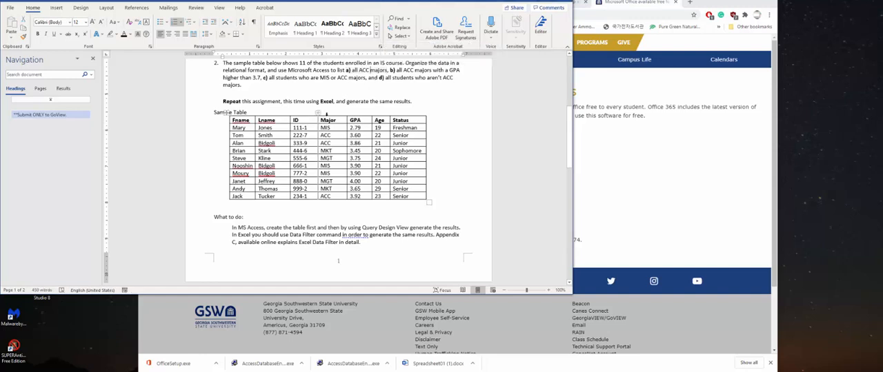
pyautogui.click(326, 115)
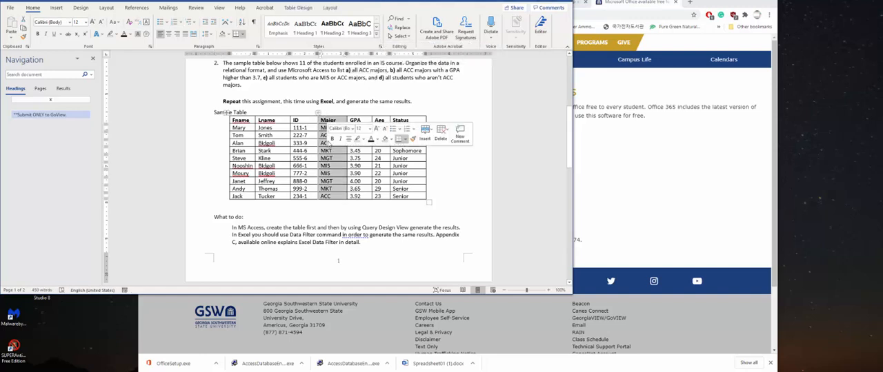
pyautogui.click(352, 93)
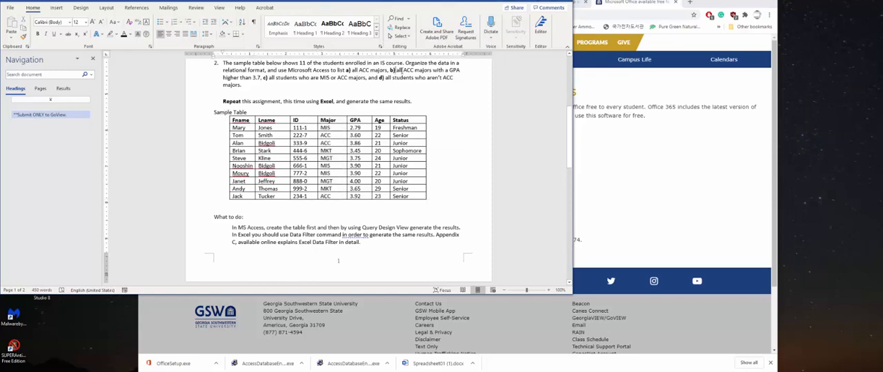
pyautogui.moveTo(395, 70); pyautogui.dragTo(462, 74)
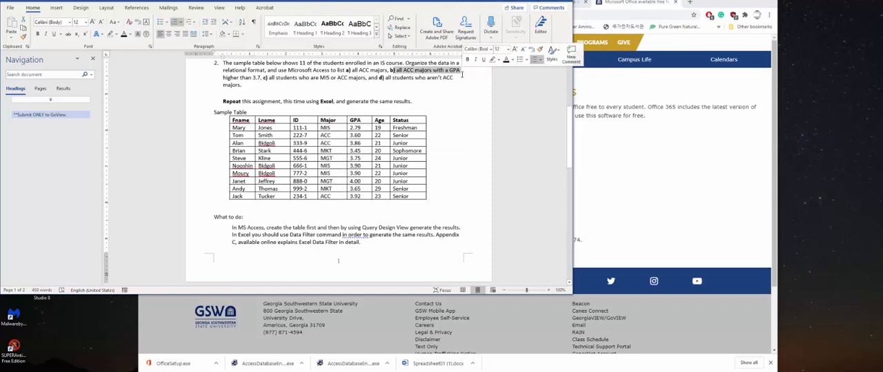
pyautogui.moveTo(240, 78); pyautogui.dragTo(265, 80)
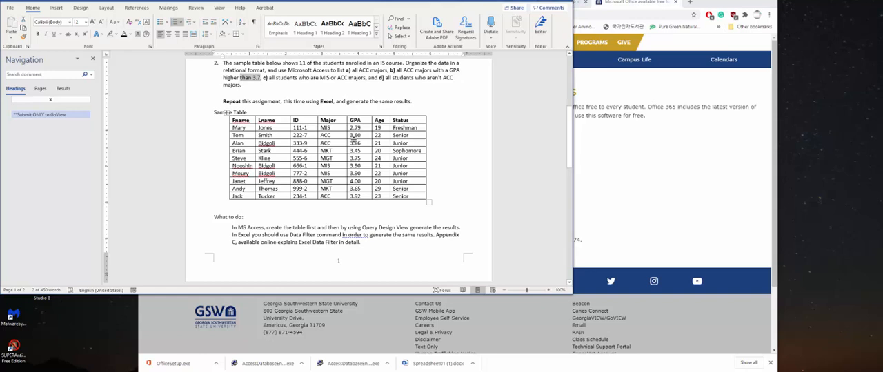
# - Examine assignment parts c and d on MIS or ACC majors and non-ACC students, checking them against the table's Major column
pyautogui.click(266, 77)
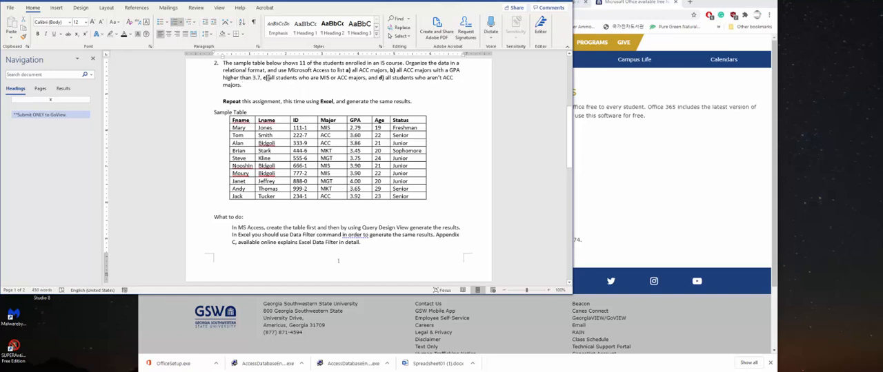
pyautogui.moveTo(266, 77); pyautogui.dragTo(366, 80)
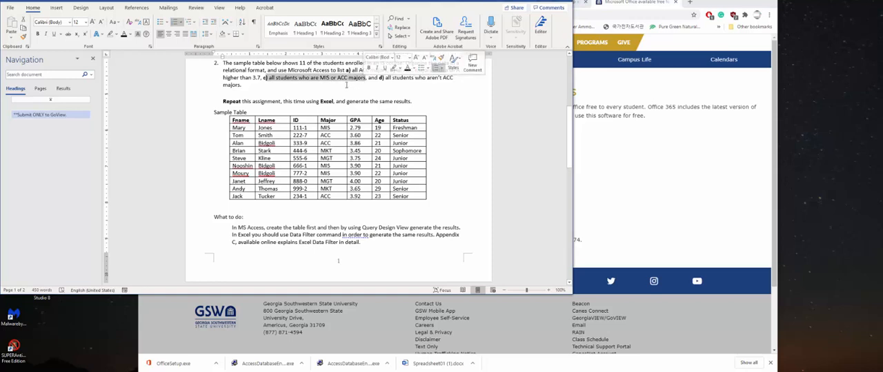
pyautogui.click(293, 87)
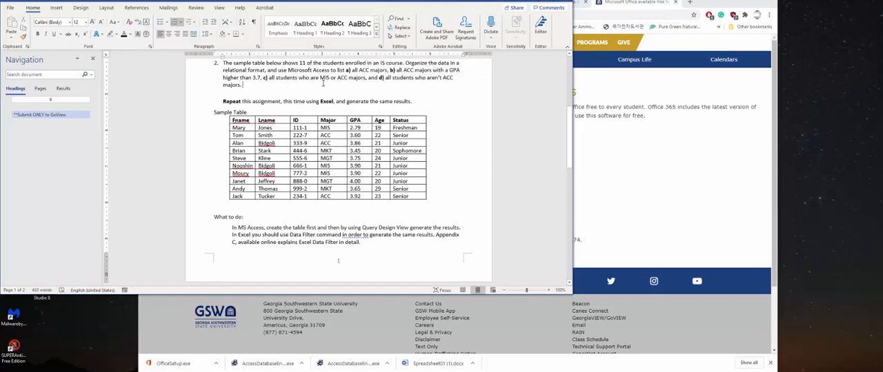
pyautogui.moveTo(325, 78); pyautogui.dragTo(347, 78)
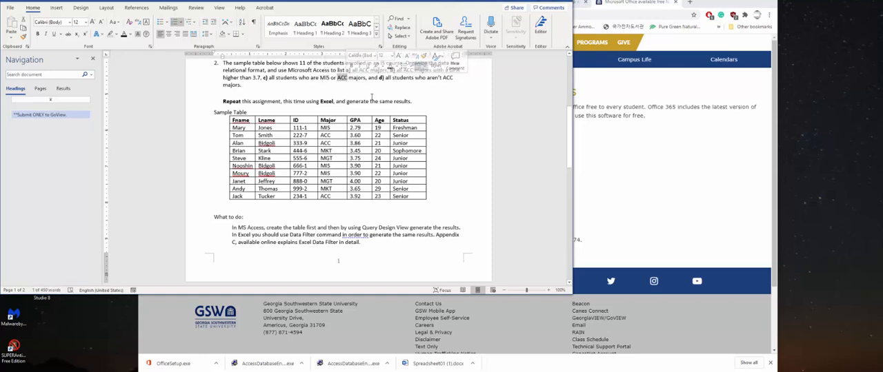
pyautogui.click(330, 115)
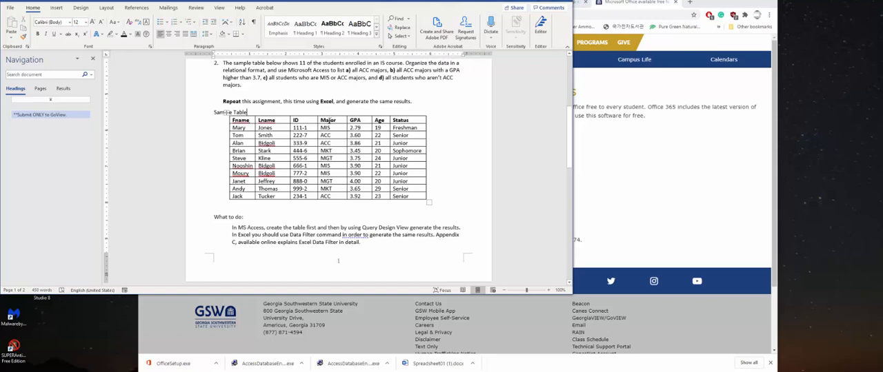
pyautogui.click(326, 113)
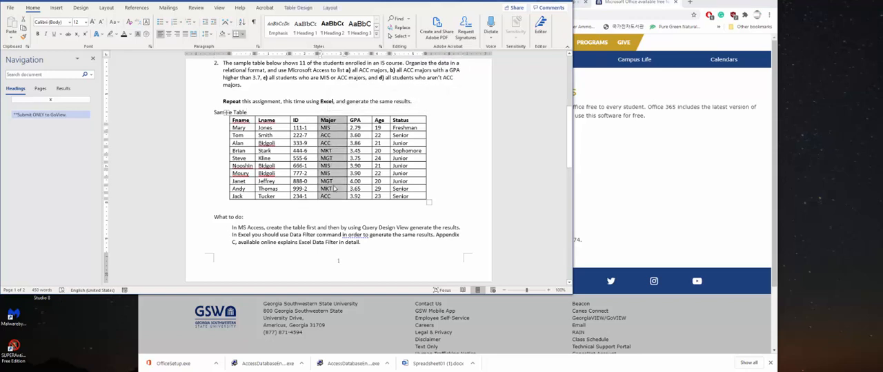
pyautogui.click(367, 86)
pyautogui.moveTo(378, 78); pyautogui.dragTo(414, 78)
pyautogui.click(403, 82)
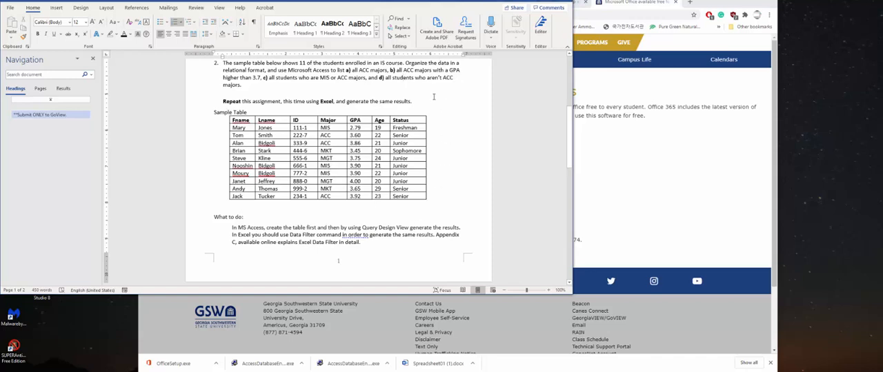
pyautogui.click(433, 97)
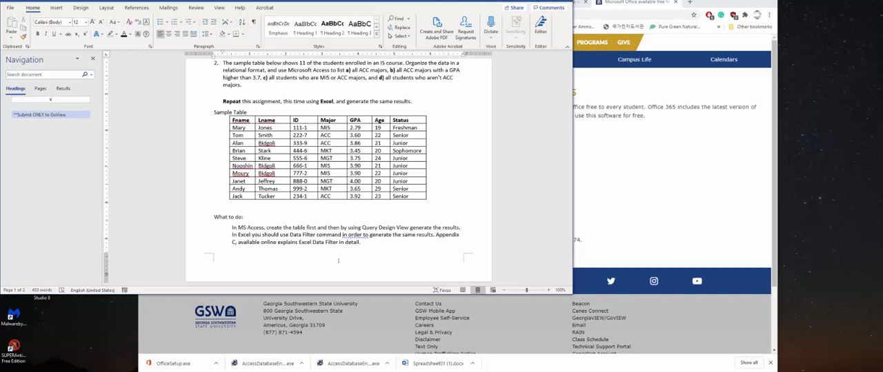
# - Switch to the browser, open the Office portal from the GSW page, and look through the full list of available apps
pyautogui.click(615, 206)
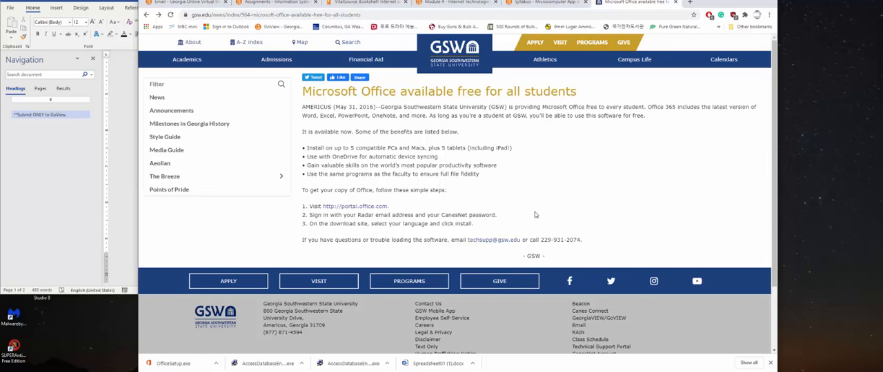
pyautogui.click(346, 210)
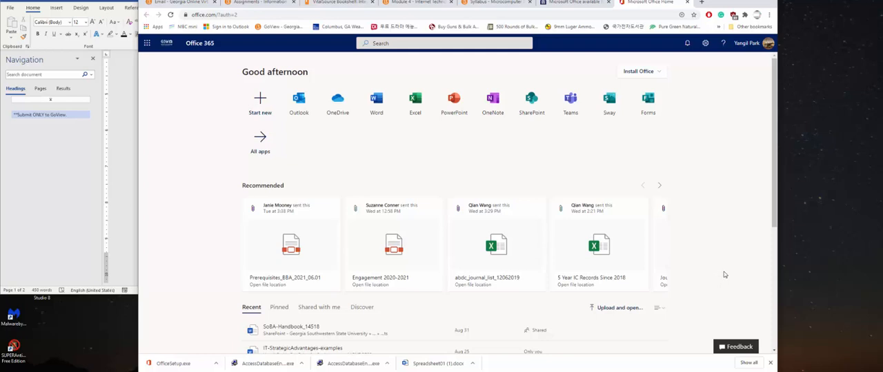
pyautogui.click(273, 152)
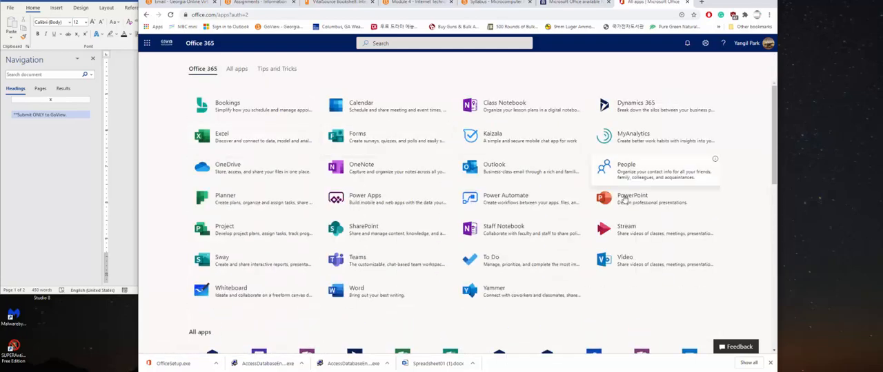
pyautogui.scroll(-5, 501, 223)
pyautogui.scroll(5, 502, 222)
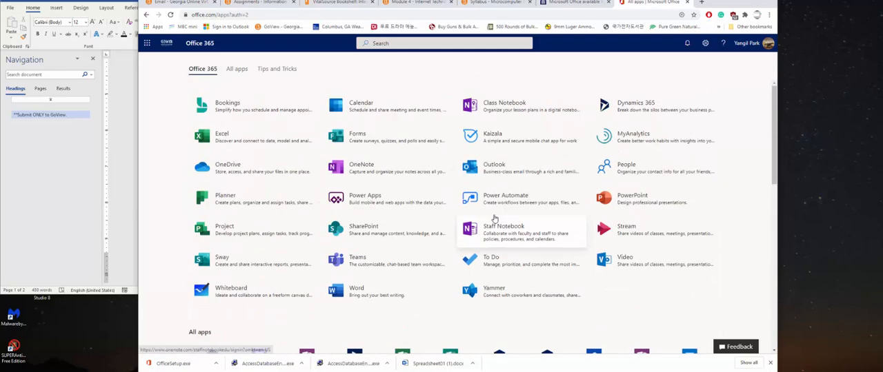
pyautogui.scroll(-3, 492, 216)
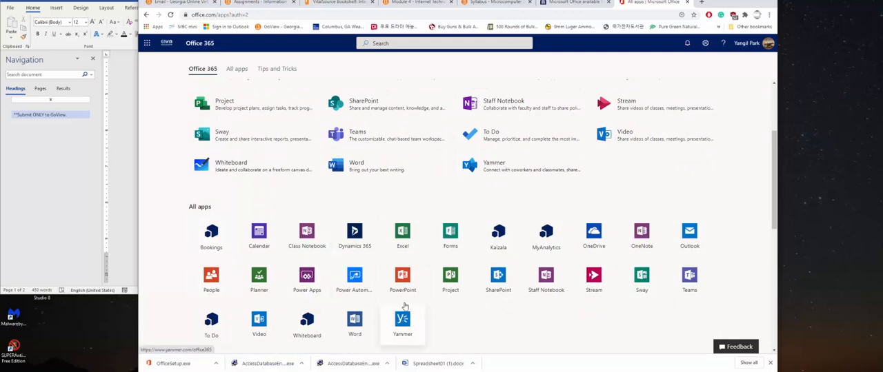
# - Switch to the blank Book1 workbook in Excel and view its account and product information
pyautogui.click(268, 371)
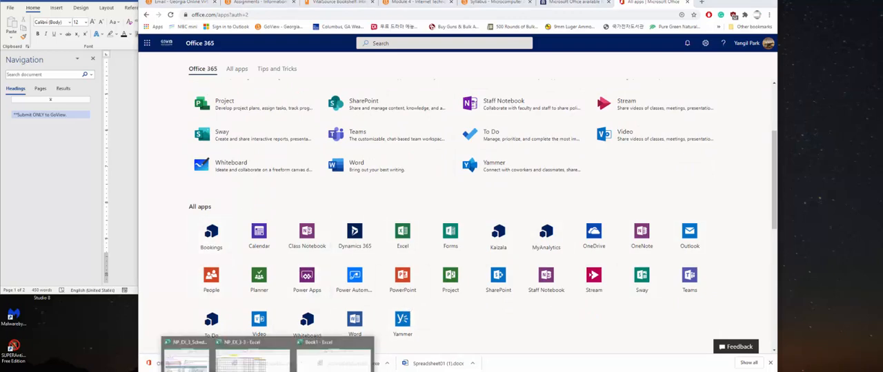
pyautogui.click(313, 360)
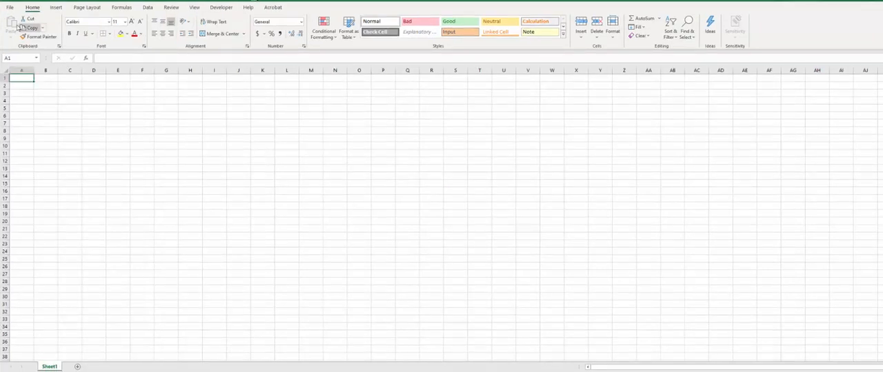
pyautogui.click(9, 8)
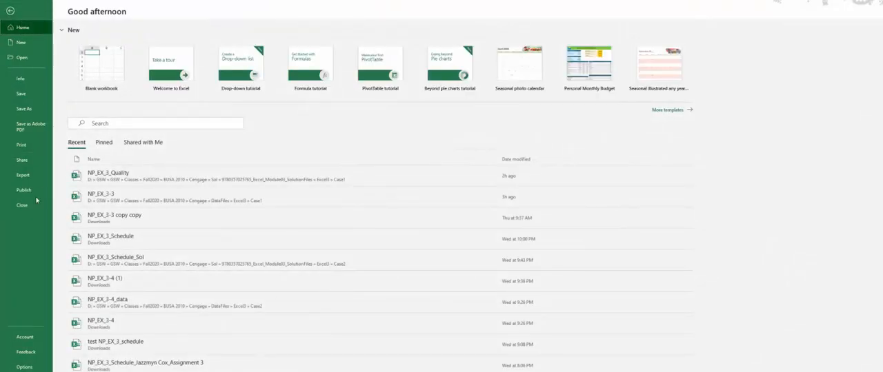
pyautogui.click(26, 341)
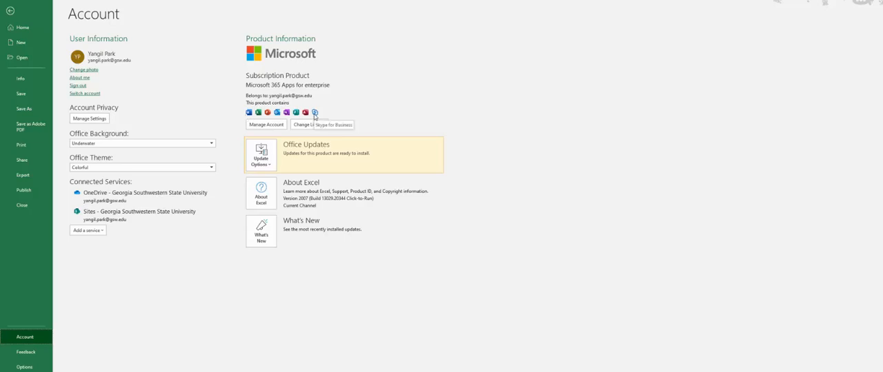
# - Review the Office account's subscriptions and installable apps and devices online, and return to the blank worksheet
pyautogui.click(266, 125)
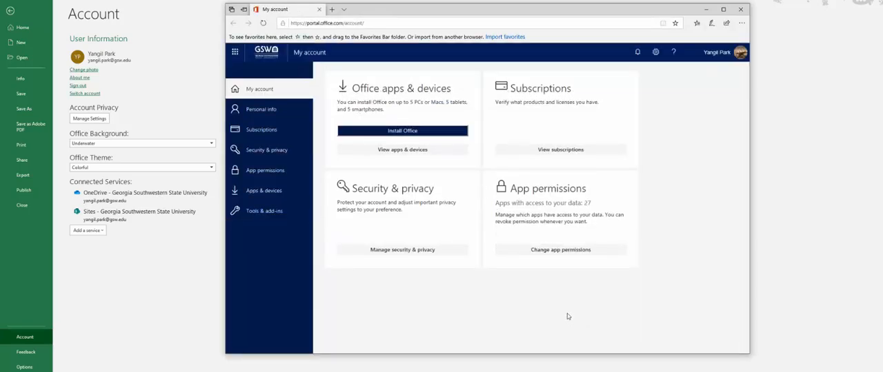
pyautogui.click(263, 131)
pyautogui.scroll(-8, 399, 128)
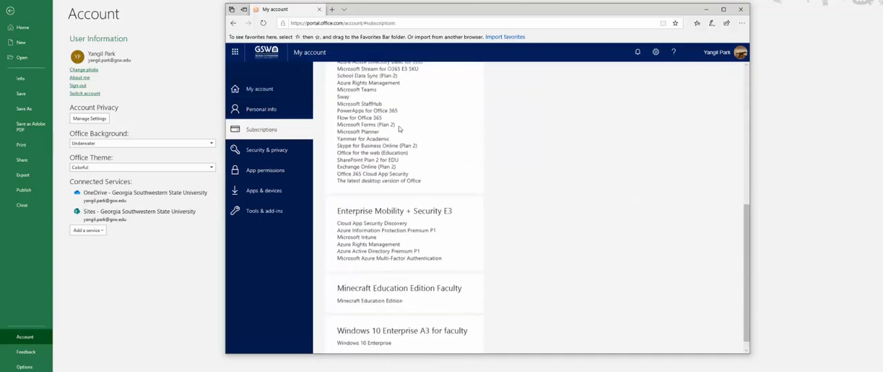
pyautogui.scroll(6, 391, 176)
pyautogui.scroll(1, 391, 175)
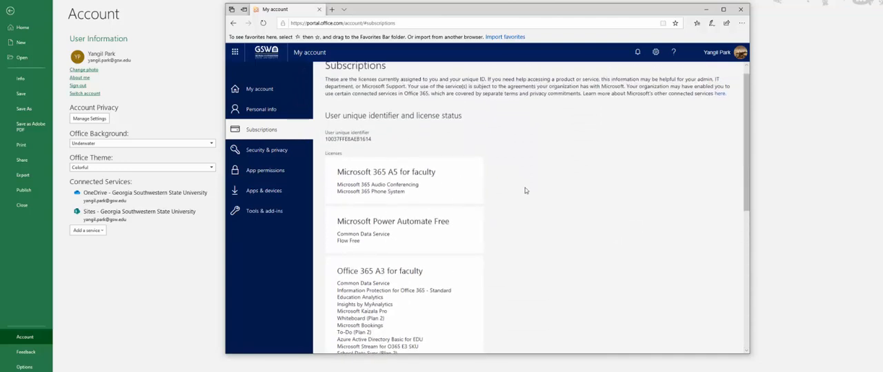
pyautogui.click(269, 174)
pyautogui.click(268, 191)
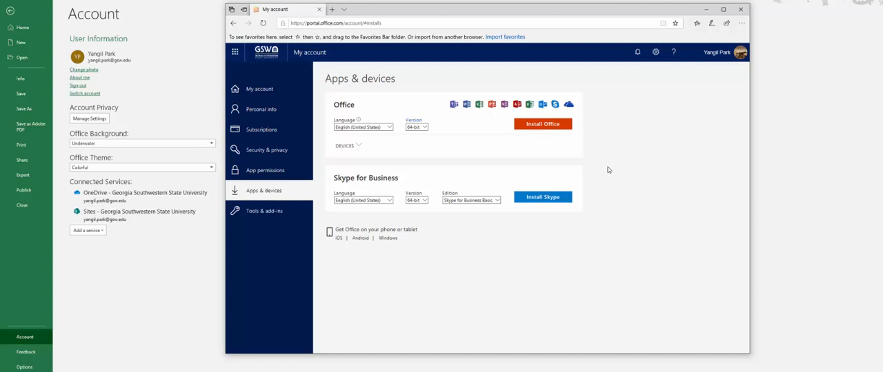
pyautogui.click(740, 9)
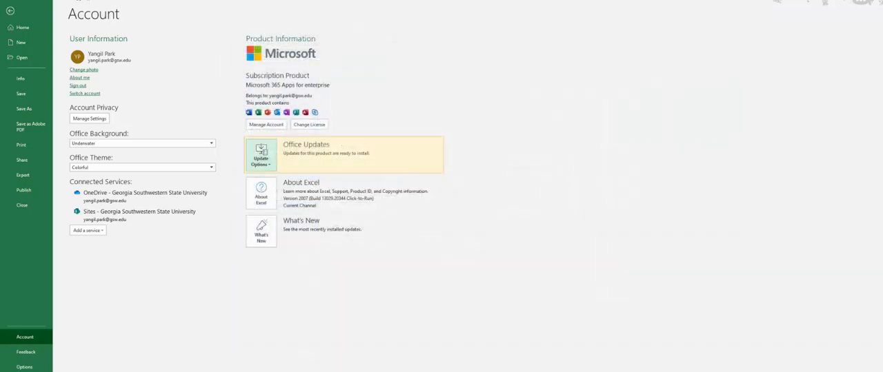
pyautogui.click(10, 10)
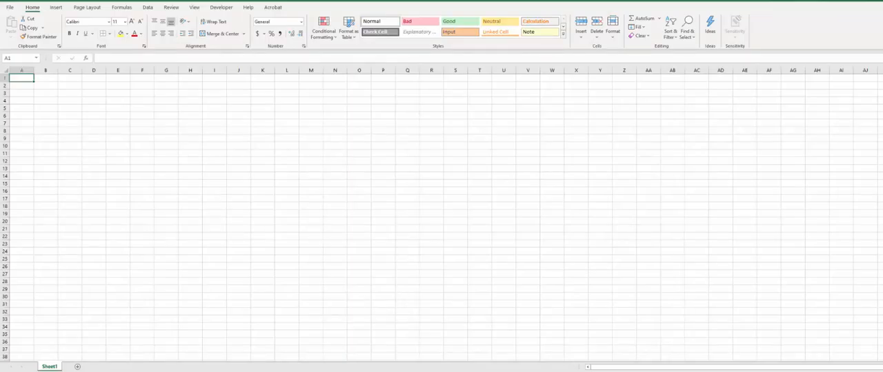
# - Switch back to the HW1-Online assignment document in Word, showing the sample student table
pyautogui.moveTo(249, 371)
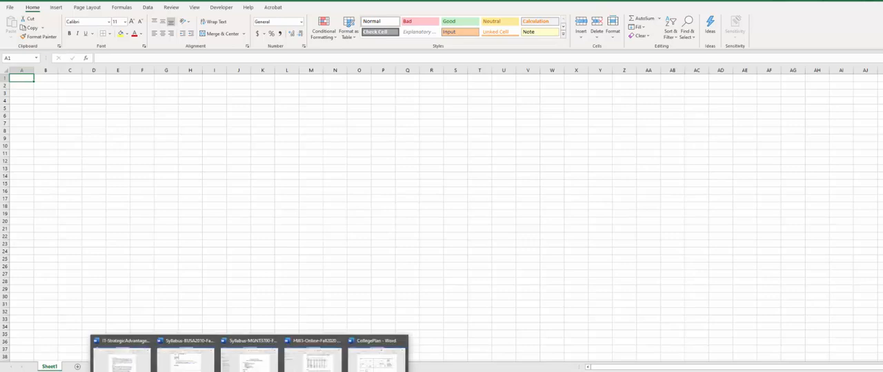
pyautogui.click(313, 355)
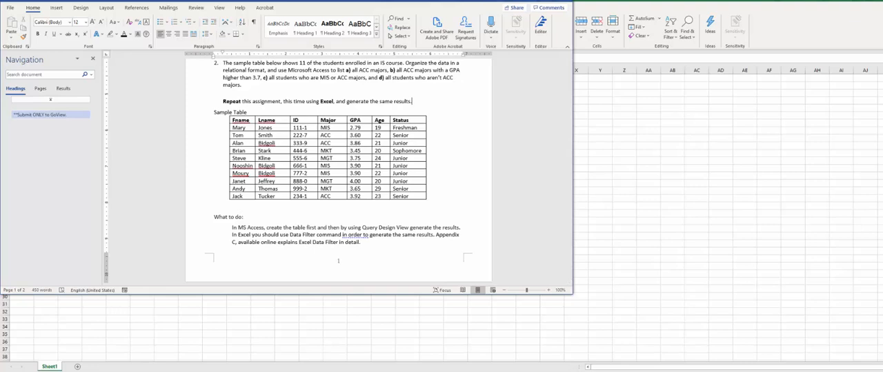
pyautogui.click(286, 364)
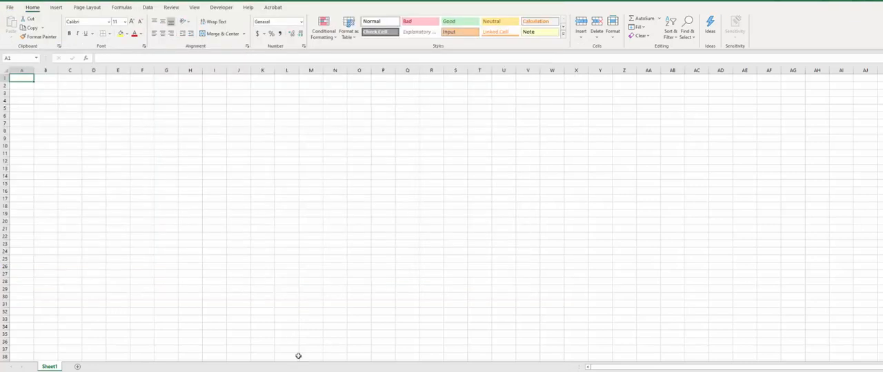
pyautogui.moveTo(287, 369)
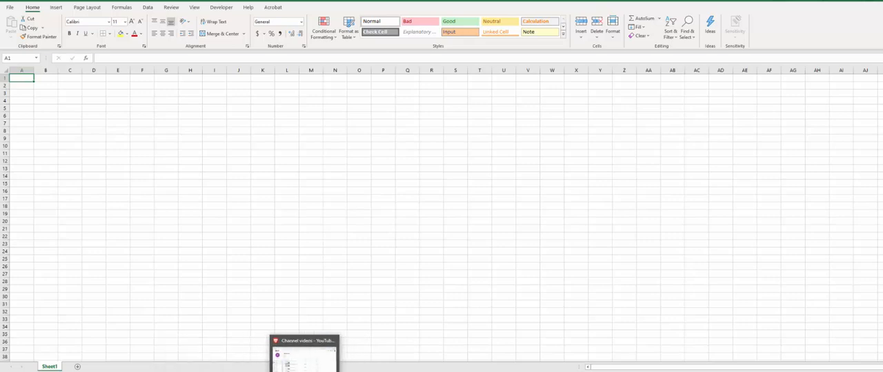
pyautogui.moveTo(250, 371)
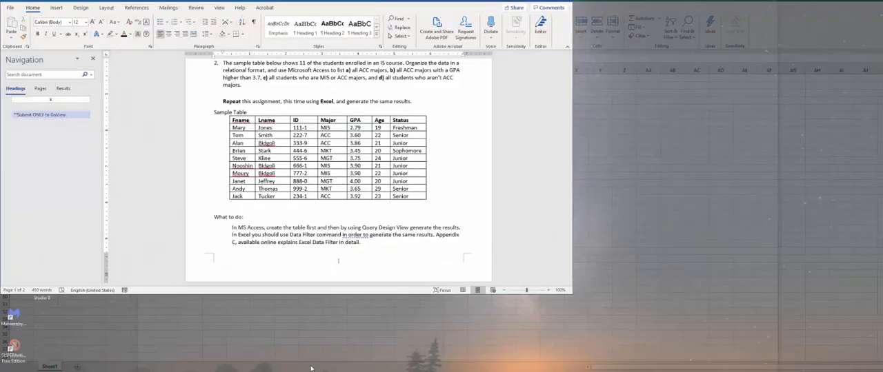
pyautogui.click(309, 365)
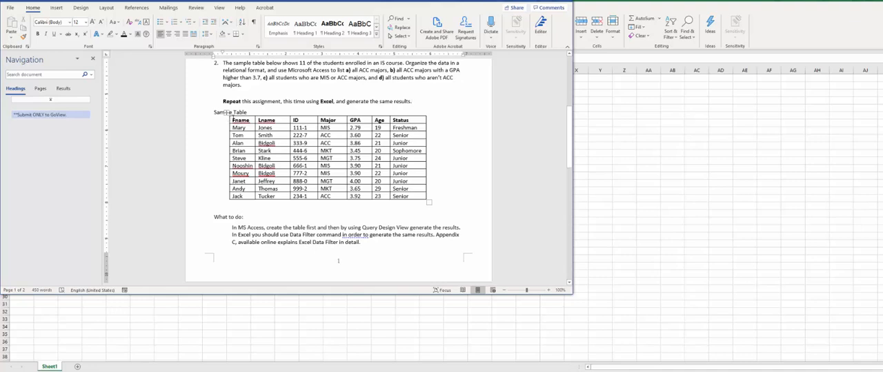
# - Copy the entire sample student table from the Word assignment into the blank Excel worksheet, starting at cell A1
pyautogui.moveTo(233, 120); pyautogui.dragTo(405, 191)
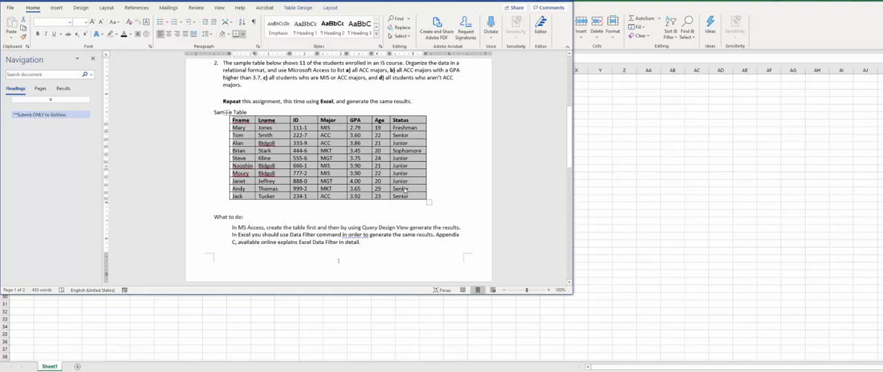
pyautogui.click(788, 28)
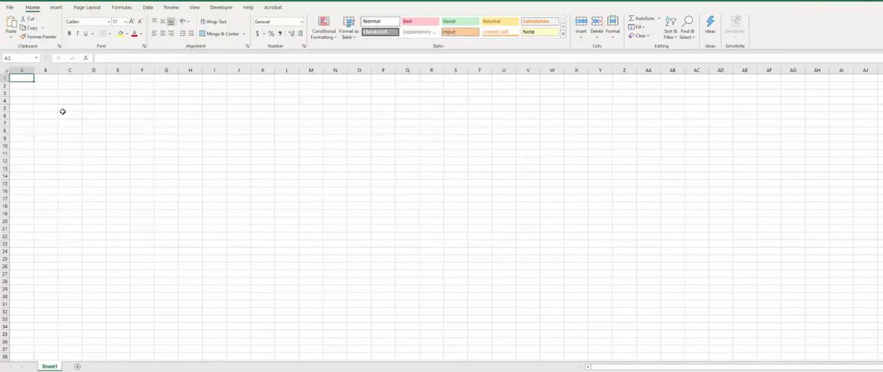
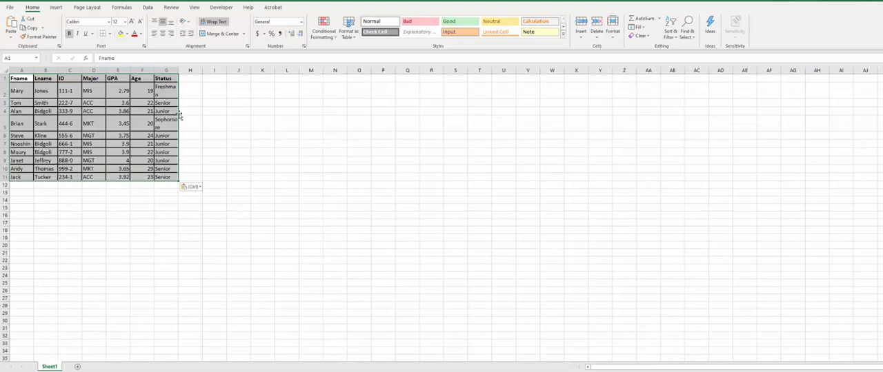
# - Remove all borders from the pasted student data
pyautogui.click(109, 33)
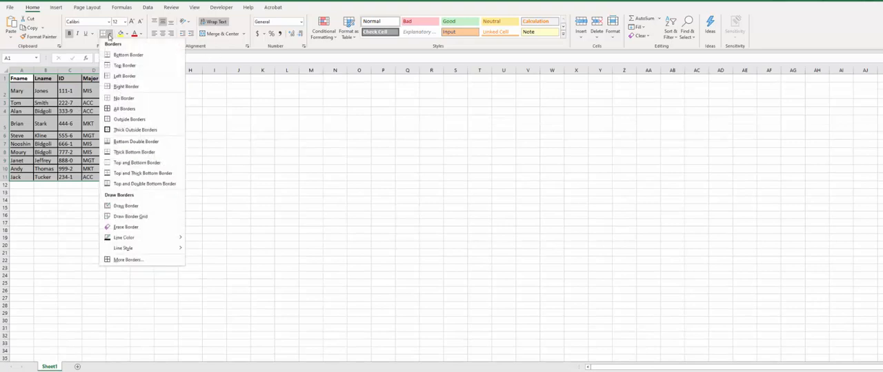
pyautogui.click(148, 100)
pyautogui.click(117, 133)
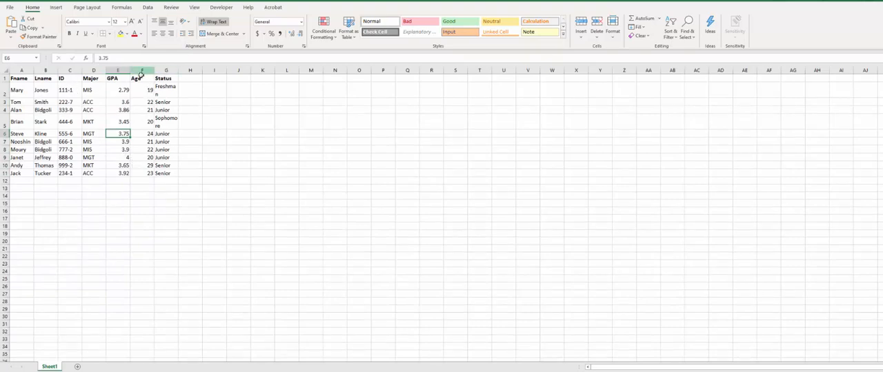
# - Convert the student data in A1:G11 into an Excel table that uses the first row as headers
pyautogui.click(60, 88)
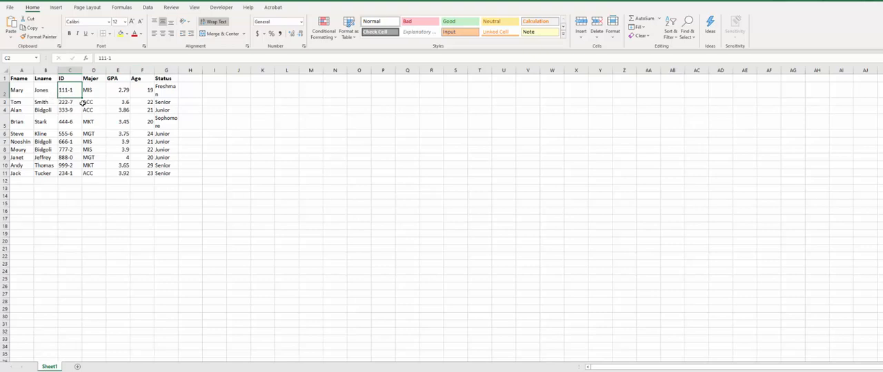
pyautogui.click(17, 93)
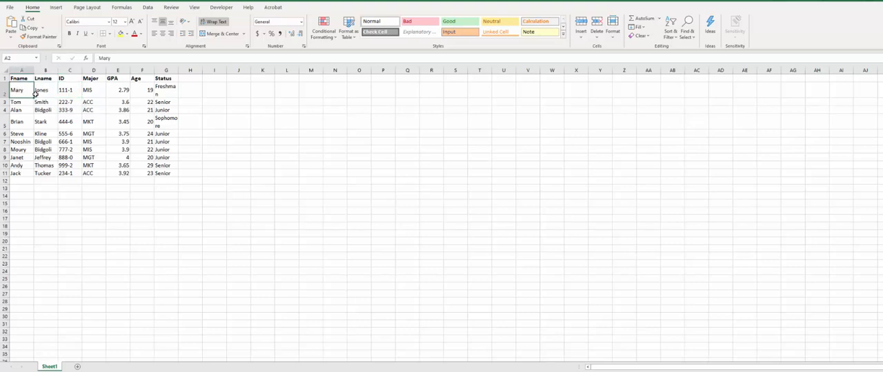
pyautogui.click(56, 8)
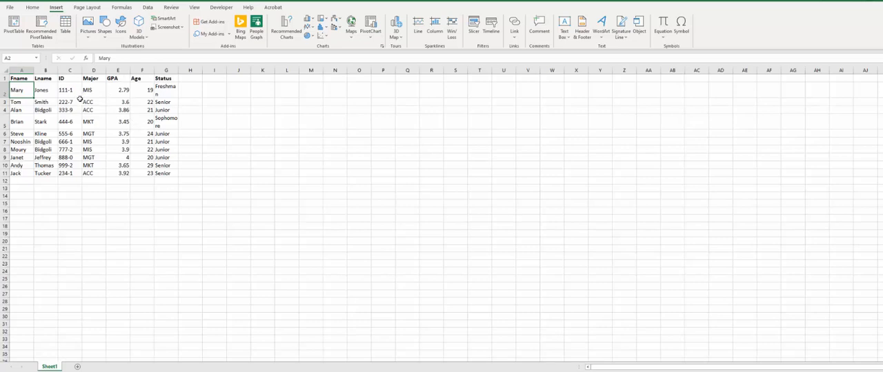
pyautogui.click(65, 27)
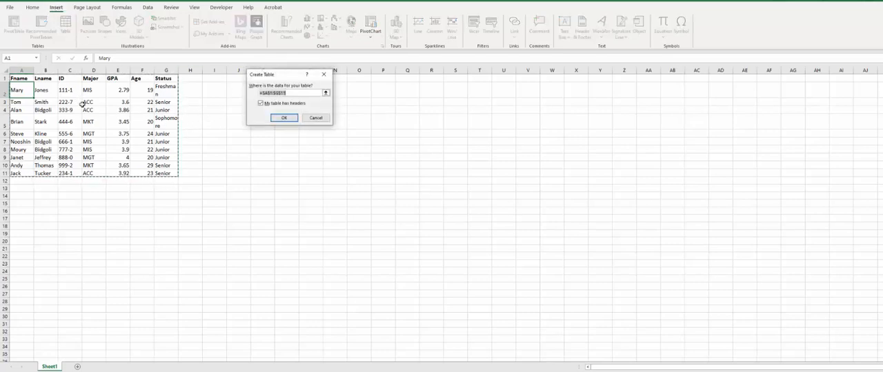
pyautogui.click(282, 118)
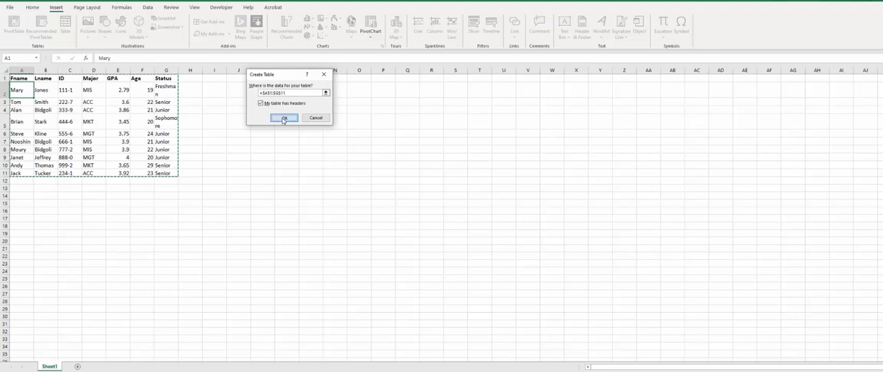
pyautogui.click(89, 123)
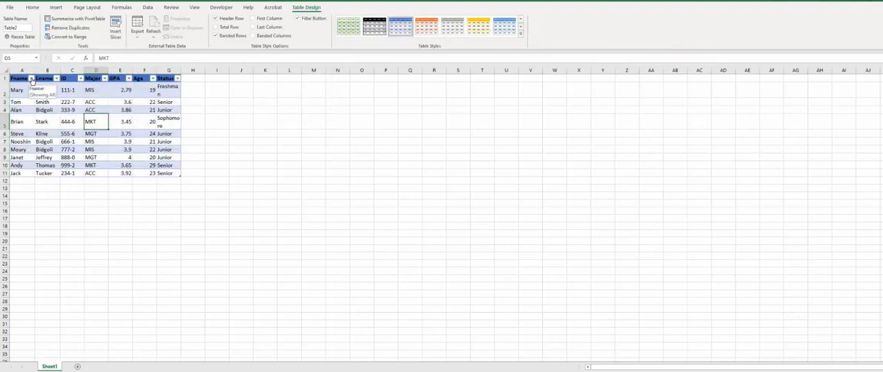
# - Look through the sort and filter options of each column, from Fname across to Status
pyautogui.click(31, 79)
pyautogui.click(56, 79)
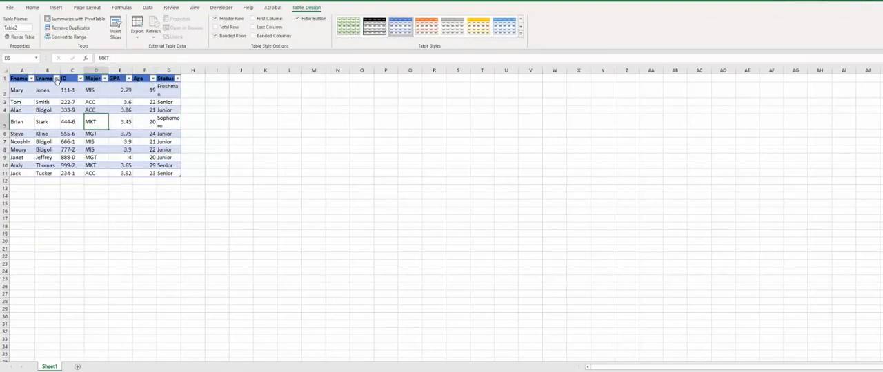
pyautogui.click(57, 78)
pyautogui.click(56, 78)
pyautogui.click(80, 79)
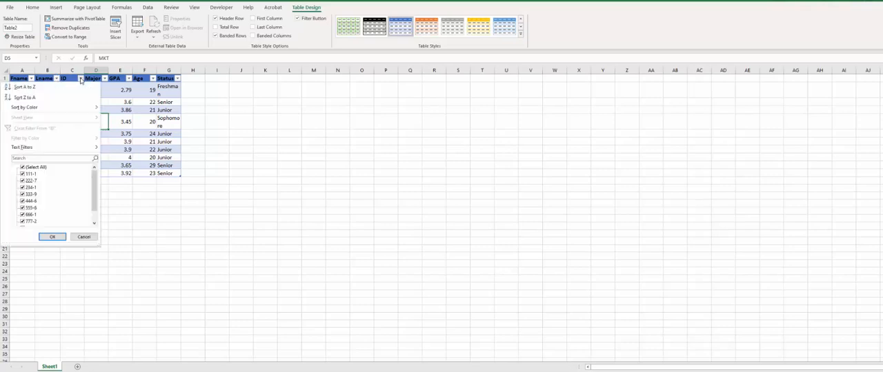
pyautogui.click(105, 79)
pyautogui.click(129, 79)
pyautogui.click(153, 79)
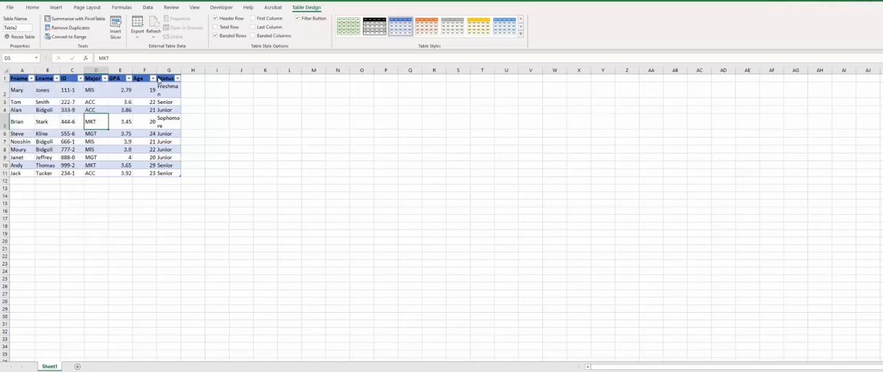
pyautogui.click(177, 78)
# - Filter the Major column to show only ACC students
pyautogui.click(105, 79)
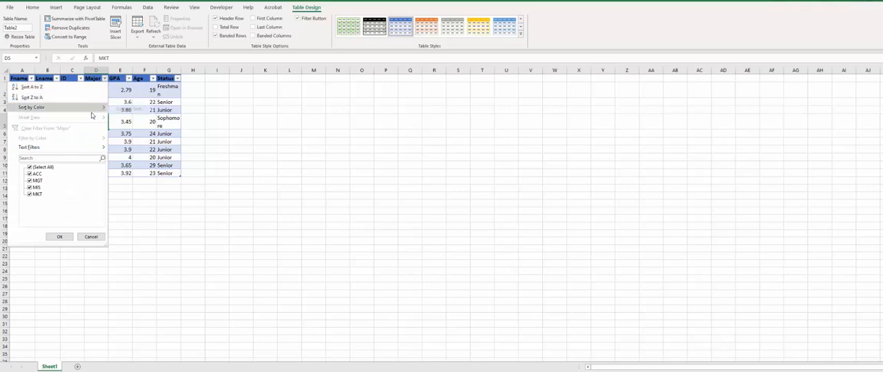
pyautogui.click(29, 181)
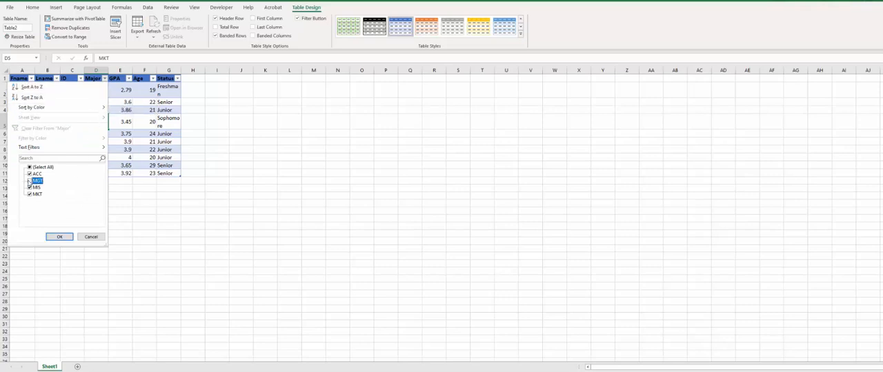
pyautogui.click(29, 188)
pyautogui.click(29, 194)
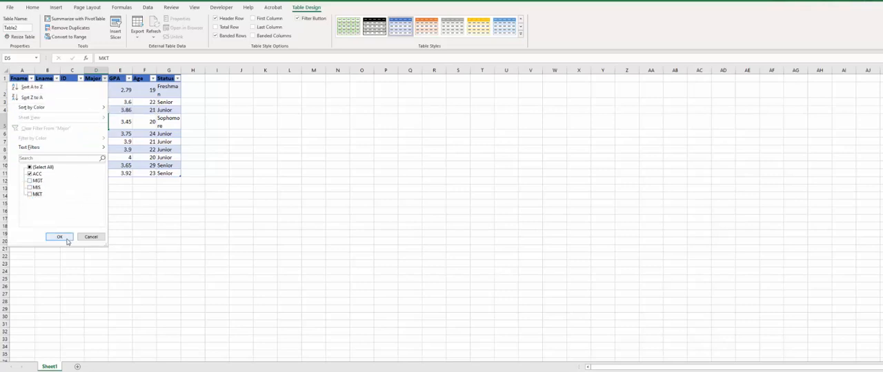
pyautogui.click(61, 237)
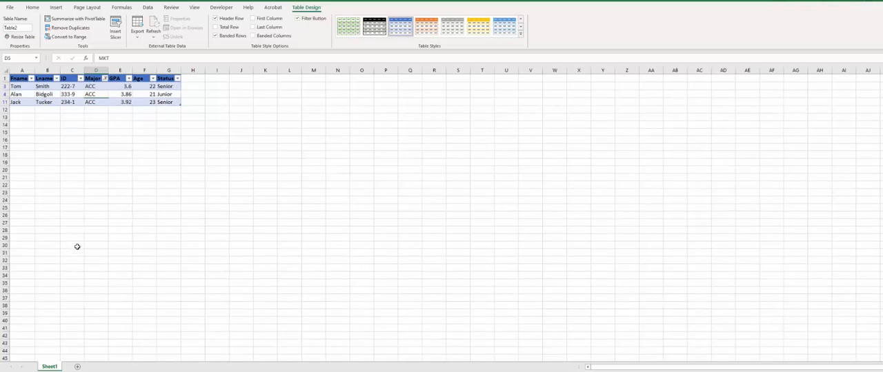
# - Change the Major filter to exclude ACC and include MGT, MIS and MKT
pyautogui.click(105, 80)
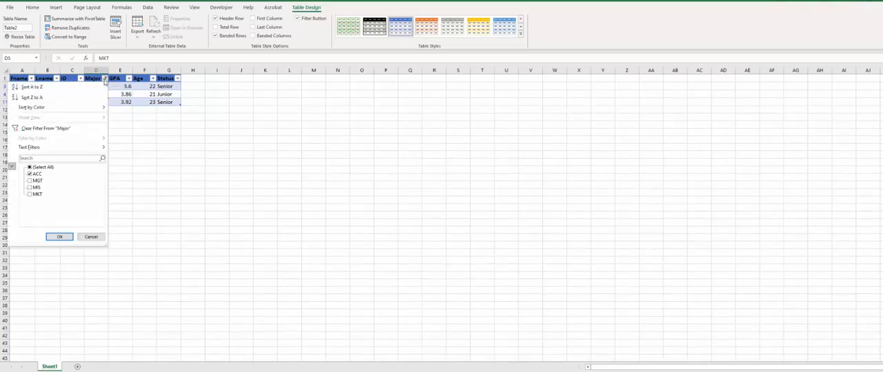
pyautogui.click(29, 167)
pyautogui.click(30, 174)
pyautogui.click(59, 237)
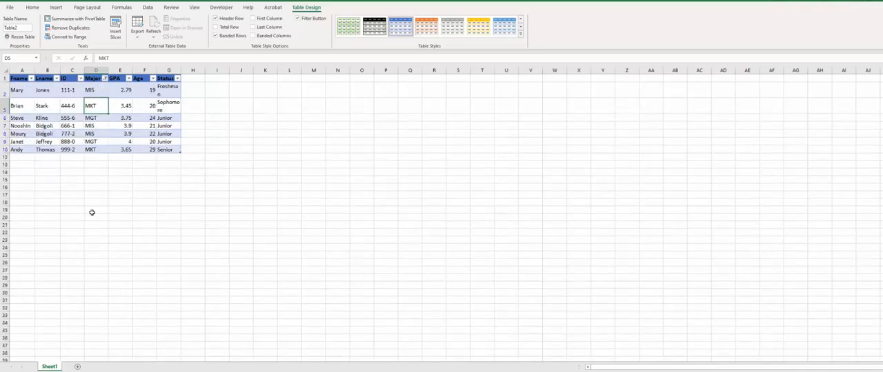
# - Filter the GPA column to show only students with a GPA of 4
pyautogui.click(129, 80)
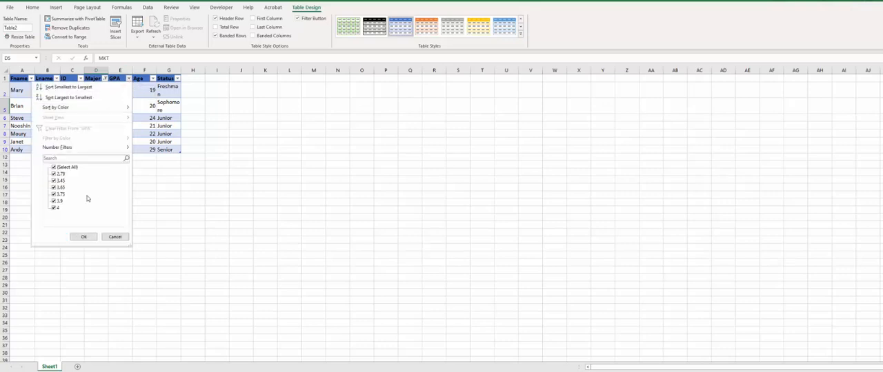
pyautogui.click(54, 174)
pyautogui.click(54, 201)
pyautogui.click(53, 194)
pyautogui.click(54, 187)
pyautogui.click(54, 180)
pyautogui.click(85, 237)
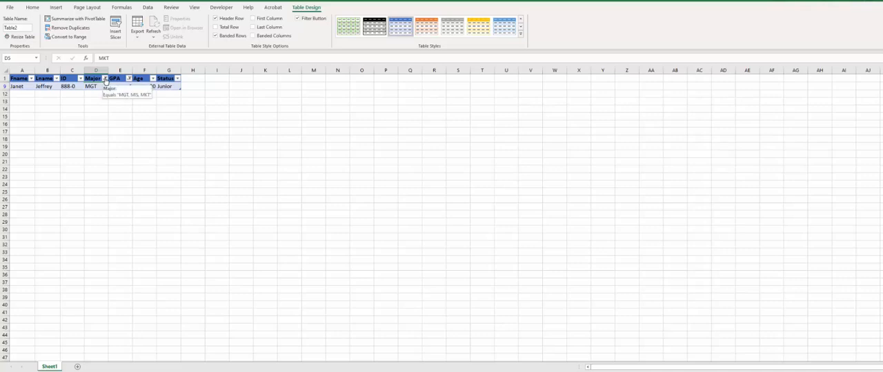
# - Clear the filters from the Major and GPA columns
pyautogui.click(105, 78)
pyautogui.click(29, 168)
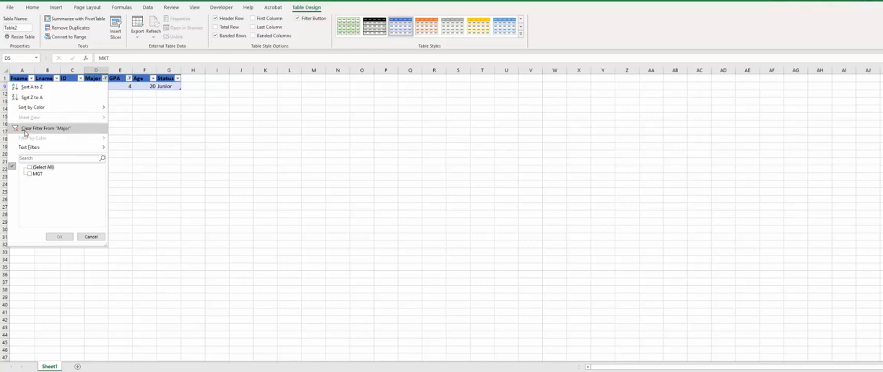
pyautogui.click(41, 130)
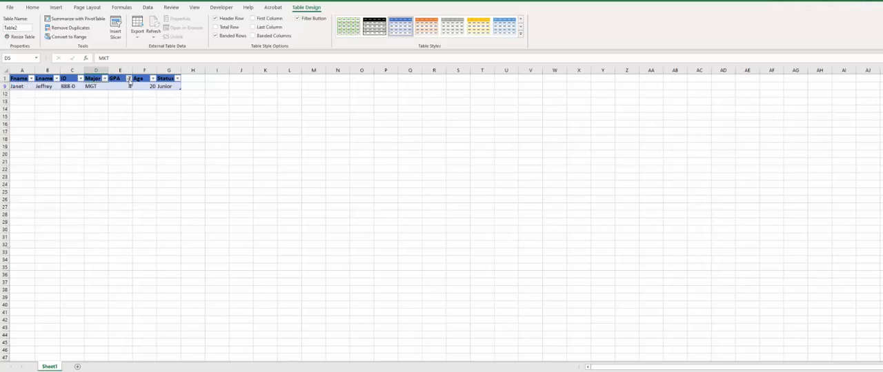
pyautogui.click(129, 79)
pyautogui.click(92, 130)
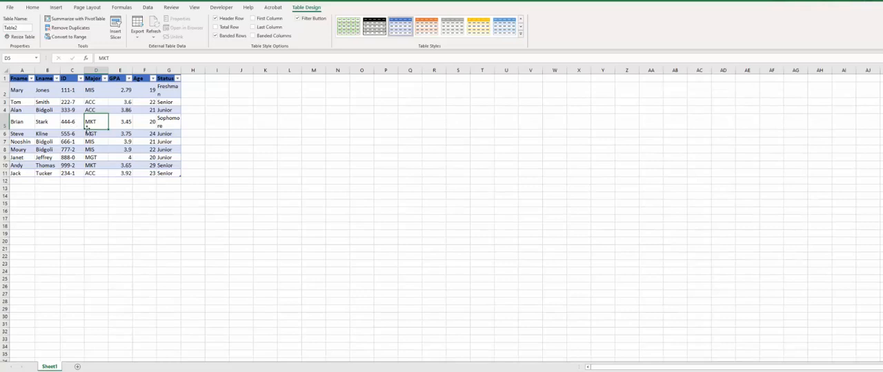
pyautogui.click(19, 92)
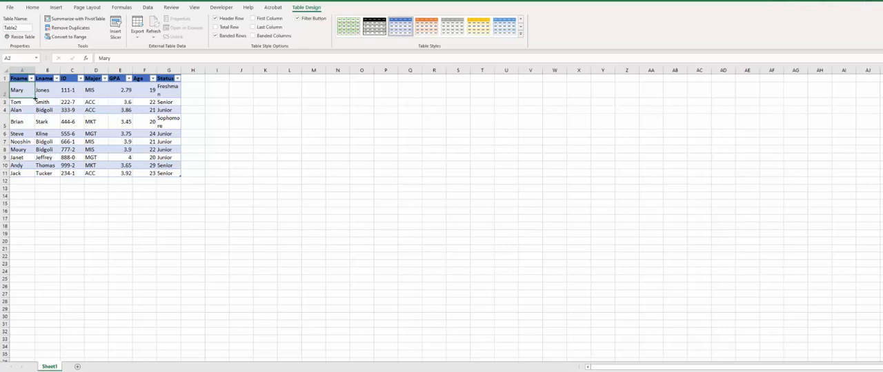
pyautogui.click(66, 120)
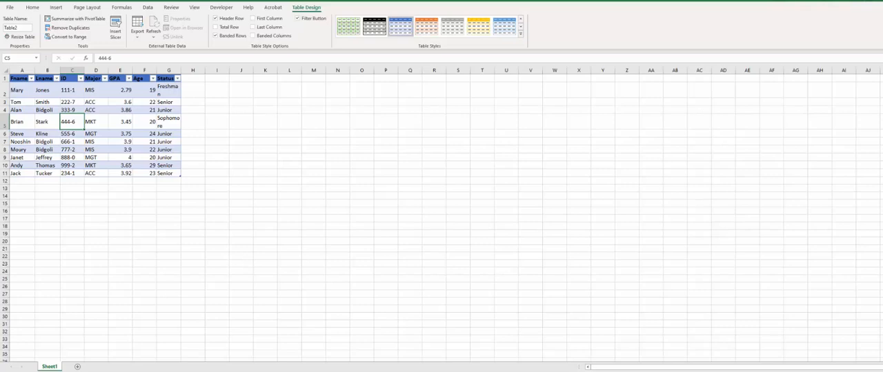
# - Launch Access and start setting up a new blank database
pyautogui.press('super')
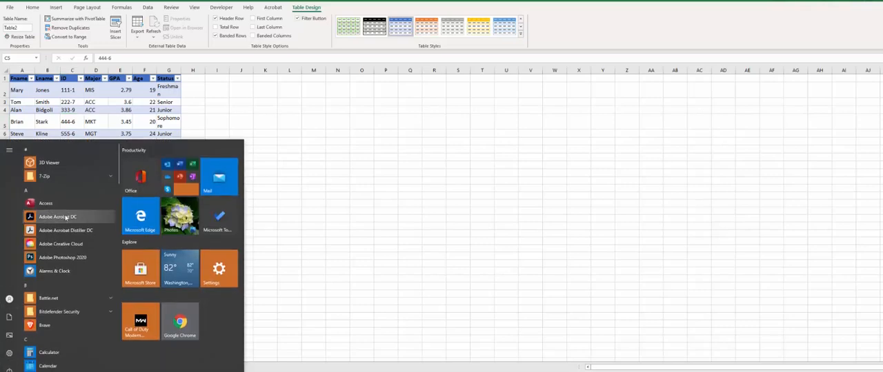
pyautogui.click(46, 203)
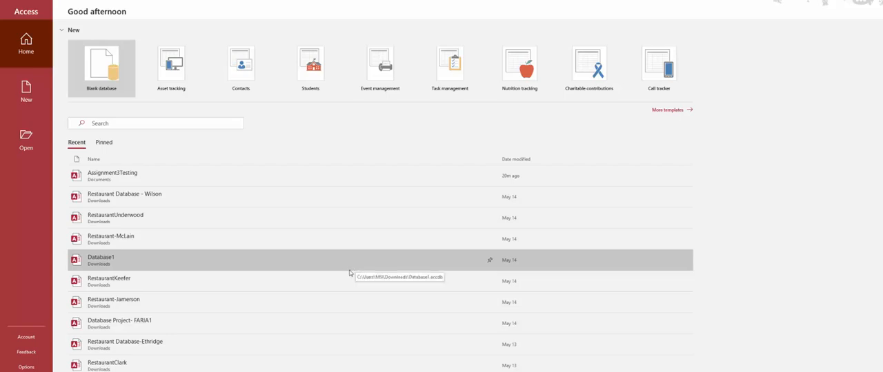
pyautogui.click(105, 81)
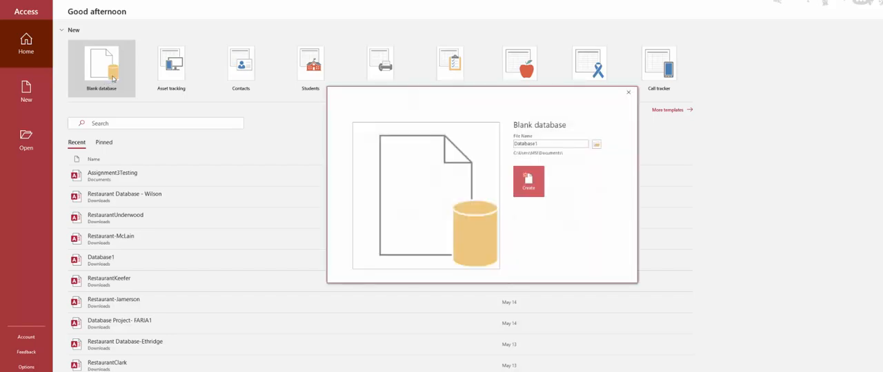
pyautogui.click(629, 91)
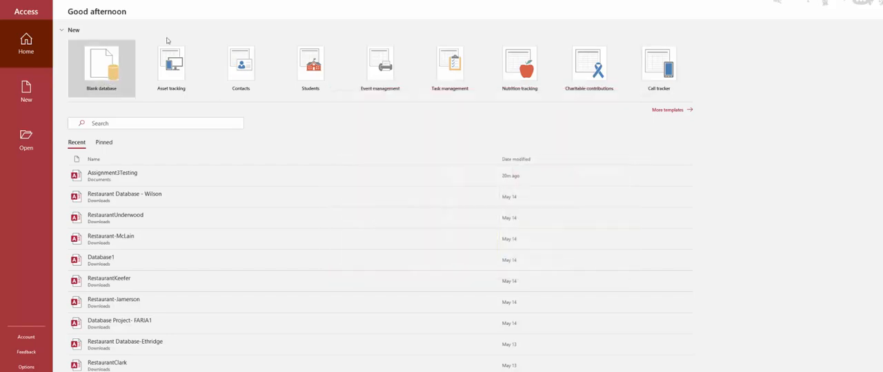
pyautogui.click(95, 69)
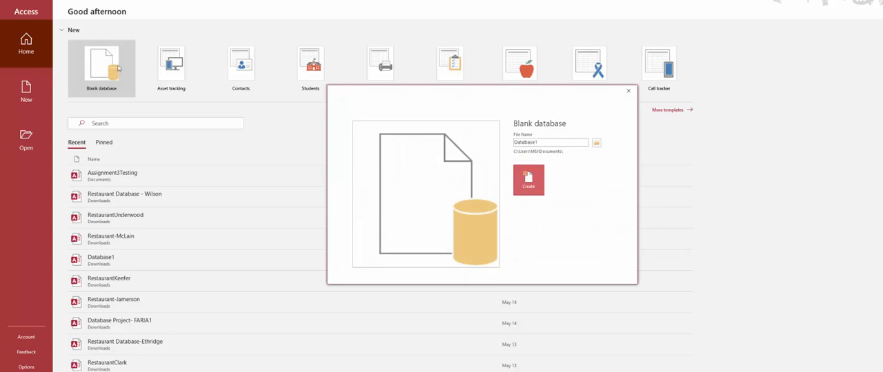
# - Name the blank database Assignment3-Test in the Documents folder and create it
pyautogui.doubleClick(553, 142)
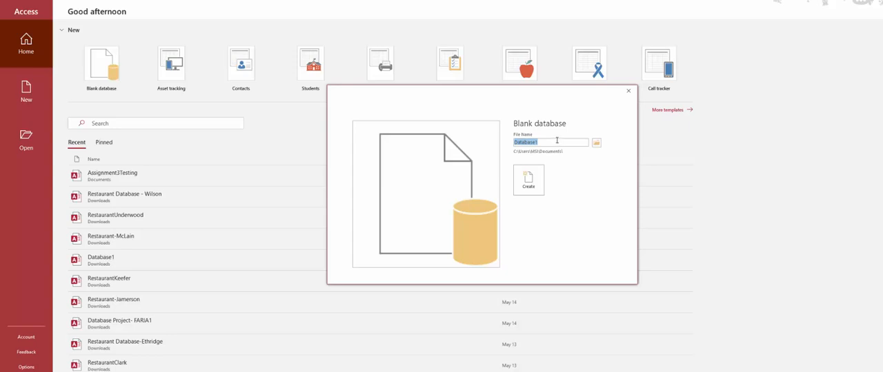
pyautogui.write('Assignment3-Test')
pyautogui.click(597, 144)
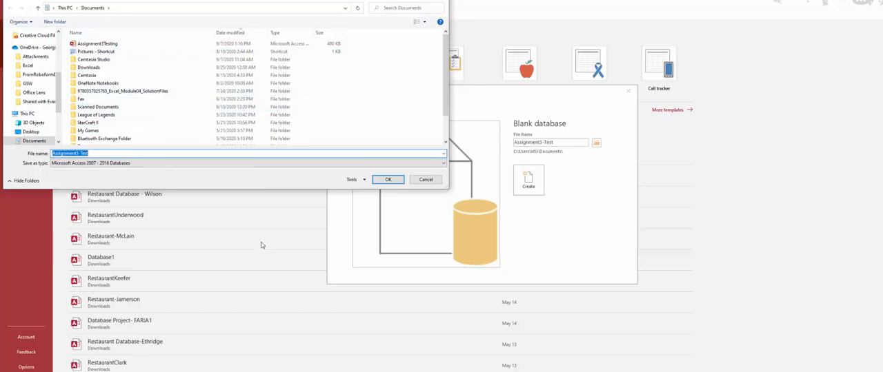
pyautogui.click(390, 180)
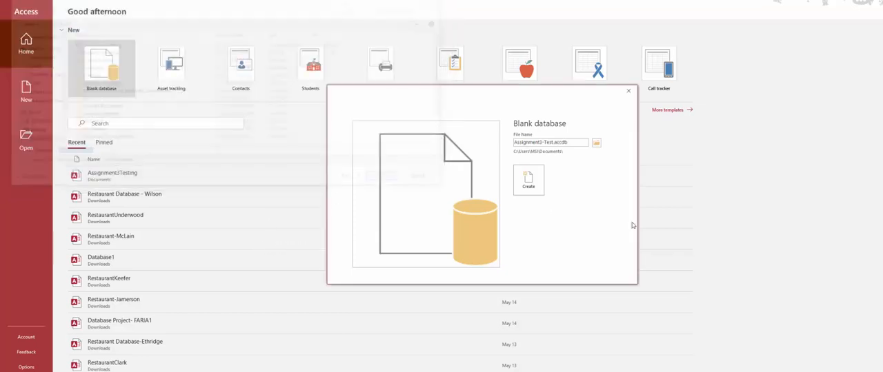
pyautogui.click(528, 178)
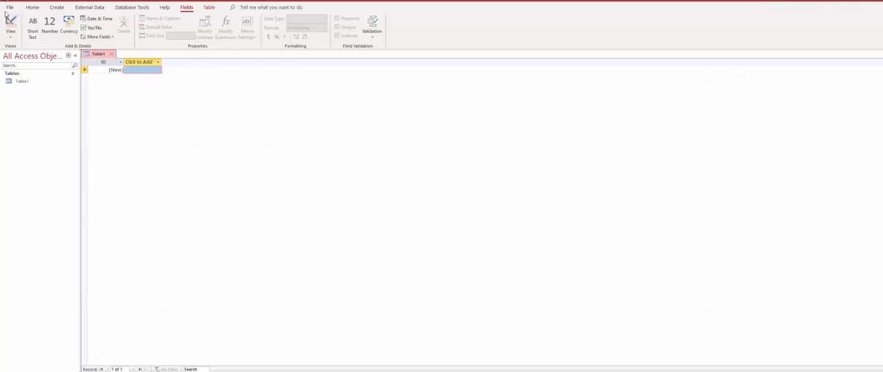
# - Open the new table in Design View, saving it under the name Table1
pyautogui.click(12, 38)
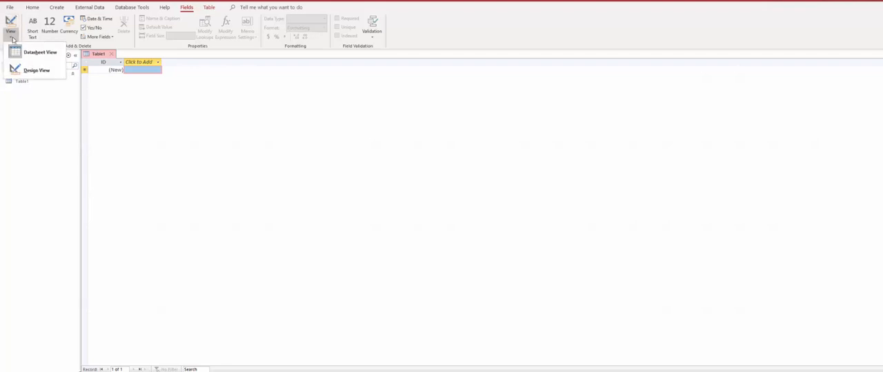
pyautogui.click(43, 74)
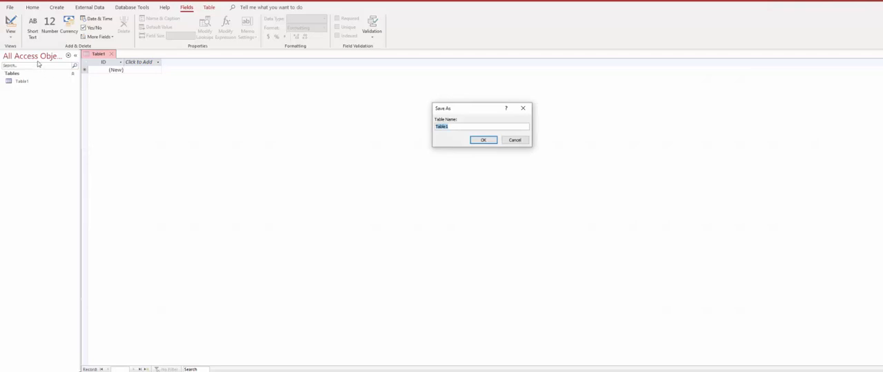
pyautogui.click(456, 125)
pyautogui.click(484, 140)
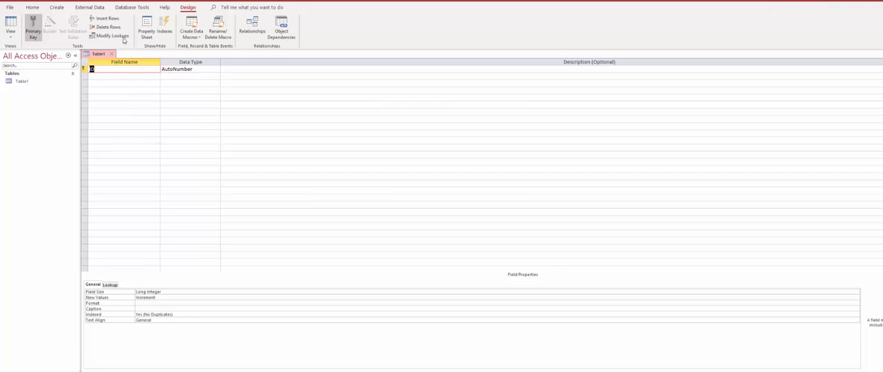
# - Switch the table back and forth between Datasheet View and Design View, ending in Design View
pyautogui.click(11, 24)
pyautogui.click(11, 24)
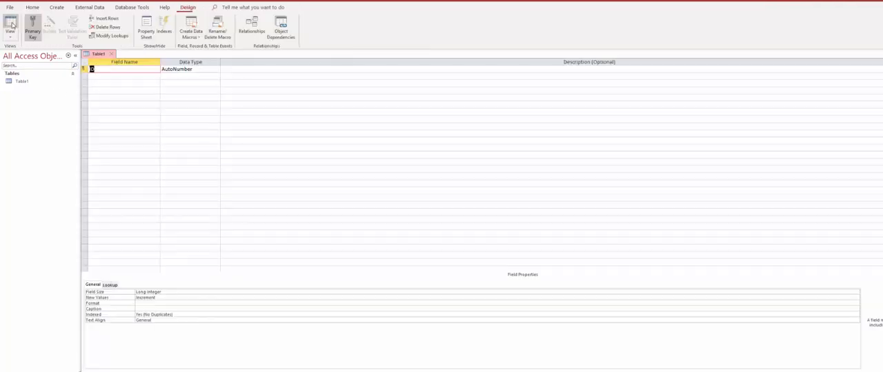
pyautogui.click(11, 24)
pyautogui.click(11, 24)
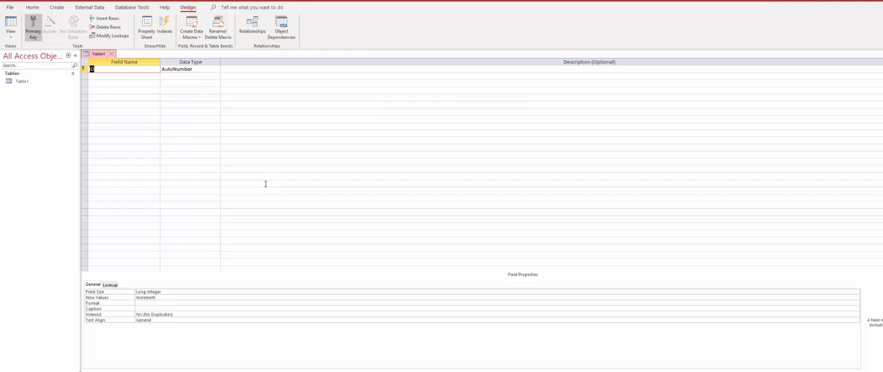
# - Change the data type of the ID field to Short Text
pyautogui.click(133, 76)
pyautogui.click(131, 69)
pyautogui.click(130, 77)
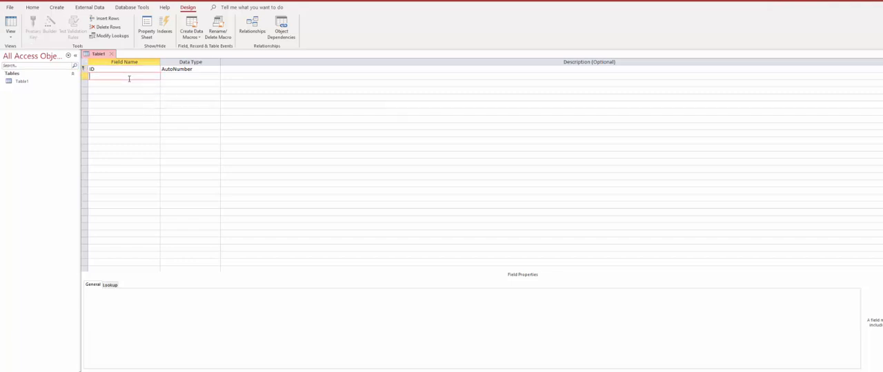
pyautogui.click(96, 70)
pyautogui.moveTo(107, 70); pyautogui.dragTo(74, 71)
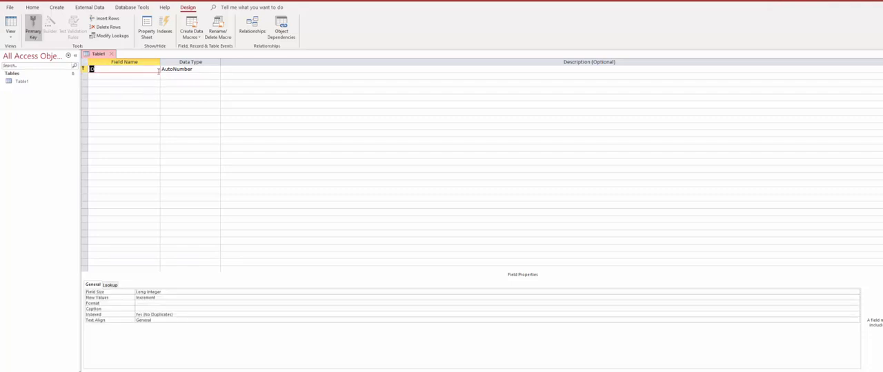
pyautogui.click(200, 70)
pyautogui.click(217, 71)
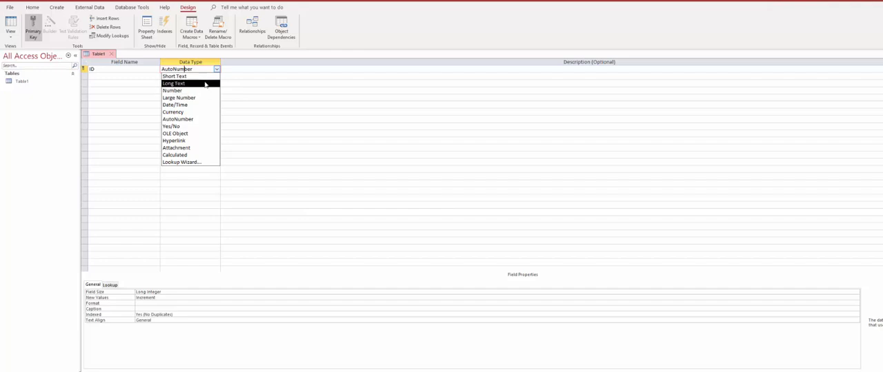
pyautogui.click(186, 76)
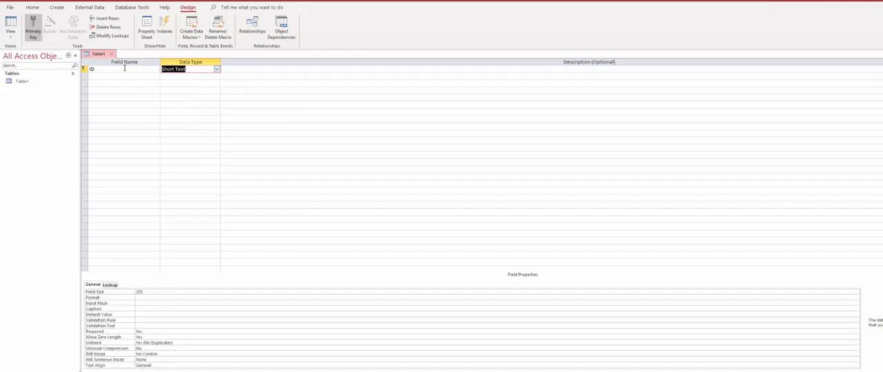
# - Add a field named Fname below ID with the Short Text data type
pyautogui.click(125, 68)
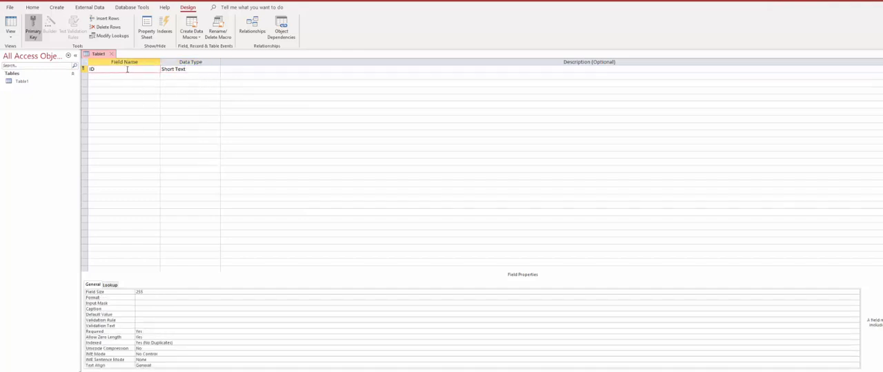
pyautogui.click(131, 77)
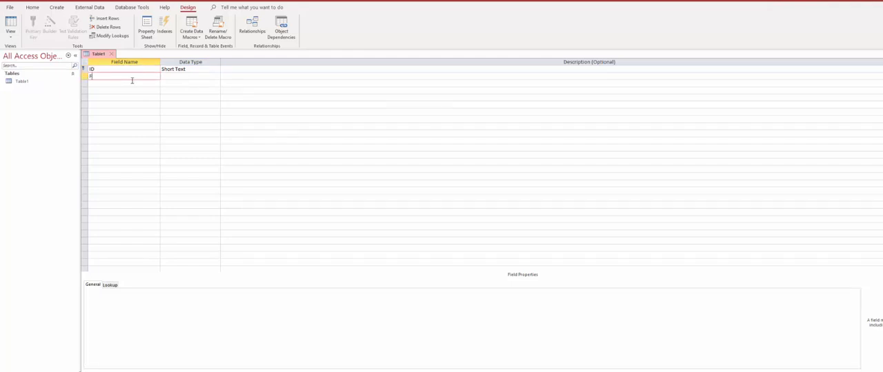
pyautogui.write('Fname')
pyautogui.press('Tab')
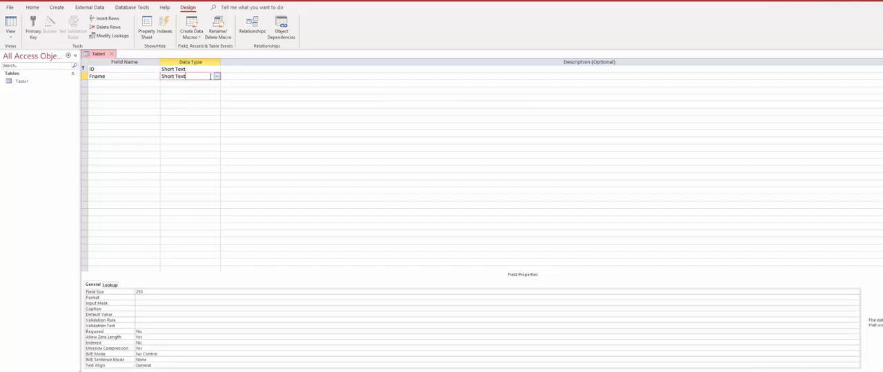
# - Add a field named Lname below Fname with the Short Text data type
pyautogui.click(112, 84)
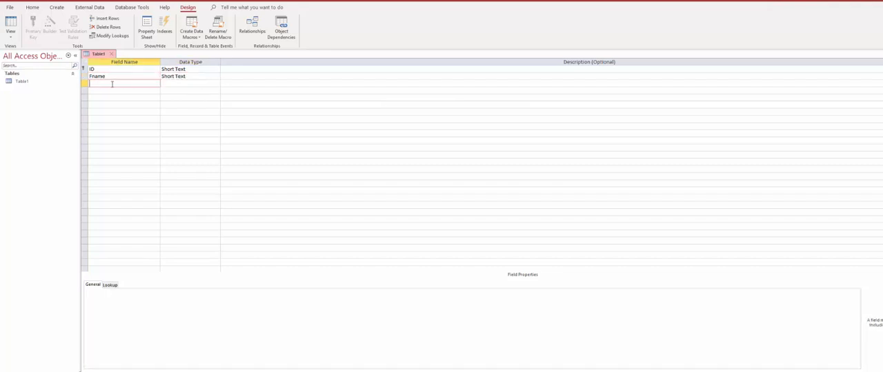
pyautogui.write('L')
pyautogui.press('BackSpace')
pyautogui.write('Lname')
pyautogui.click(203, 83)
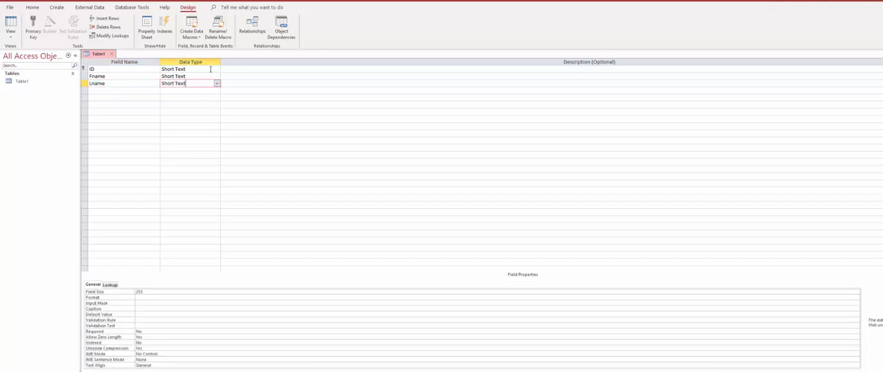
# - Review the data types available for the ID field, keeping Short Text selected
pyautogui.click(203, 70)
pyautogui.click(216, 71)
pyautogui.click(217, 75)
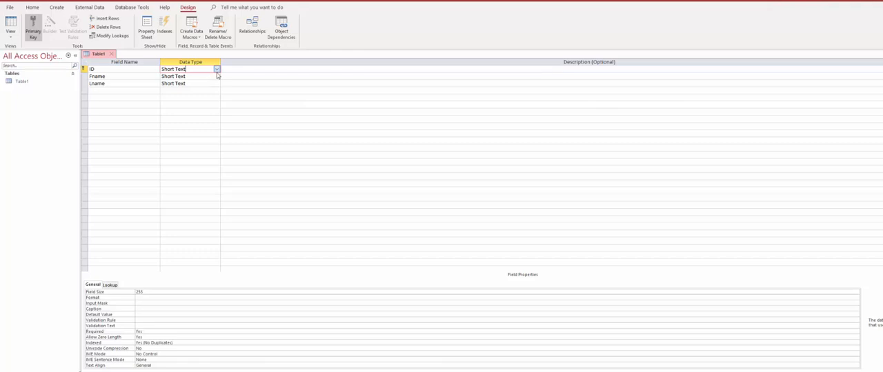
pyautogui.click(217, 69)
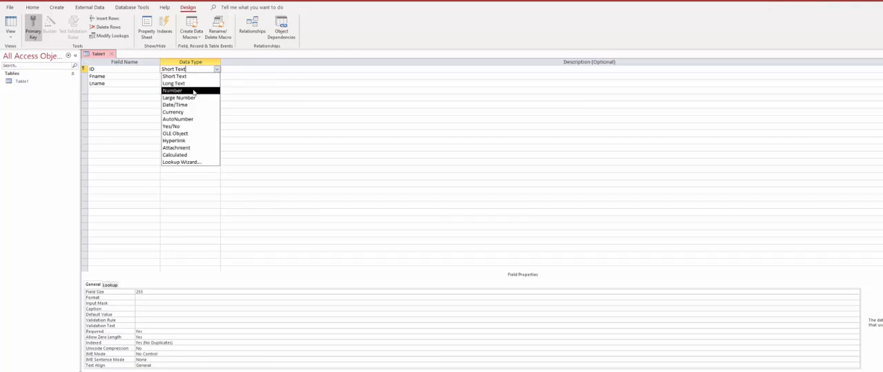
pyautogui.click(237, 69)
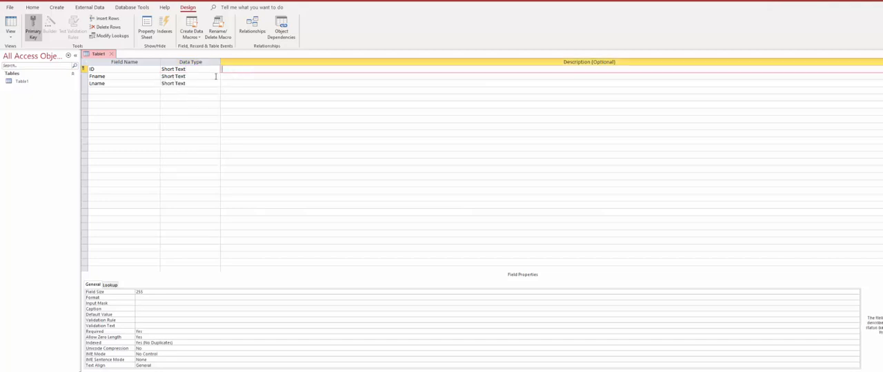
pyautogui.click(205, 69)
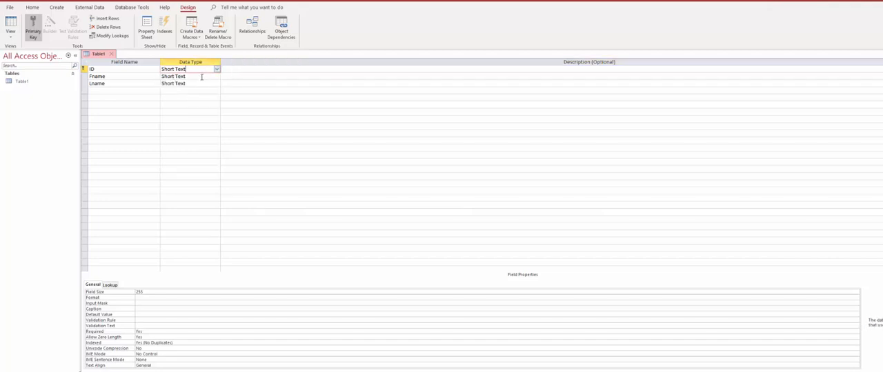
pyautogui.click(117, 90)
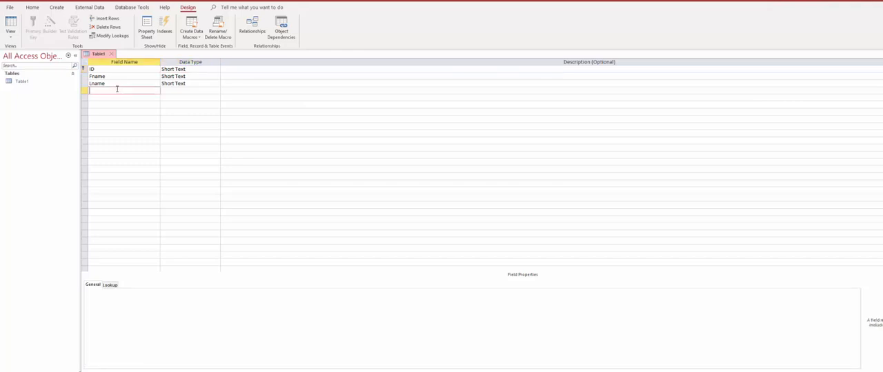
pyautogui.click(126, 69)
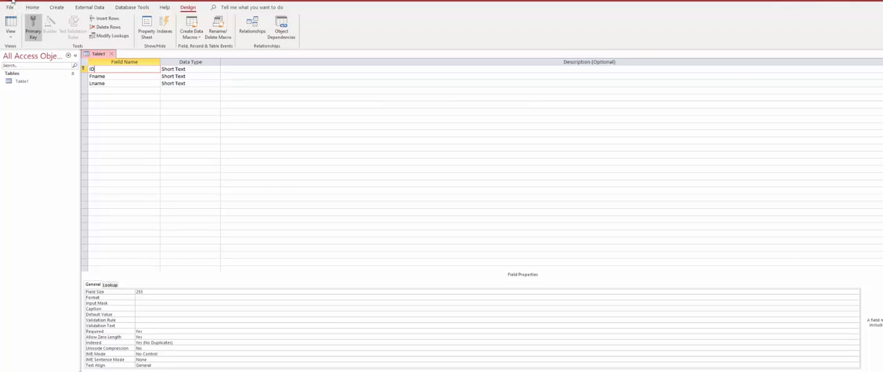
# - In Datasheet View, enter a first record with an ID, first name and last name, and toggle to Design View and back
pyautogui.click(10, 34)
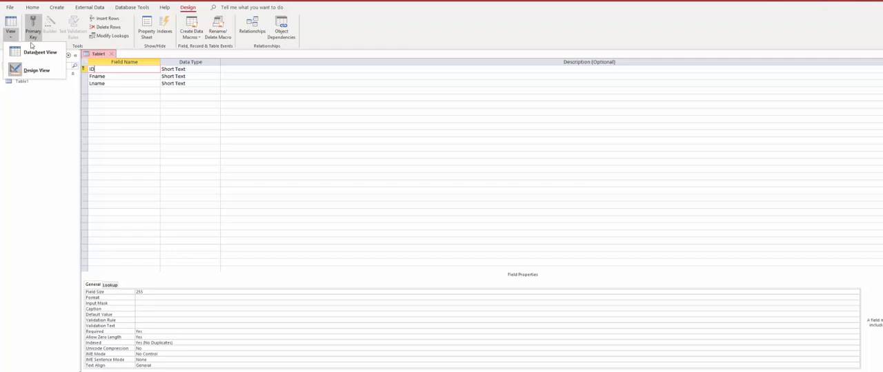
pyautogui.click(39, 54)
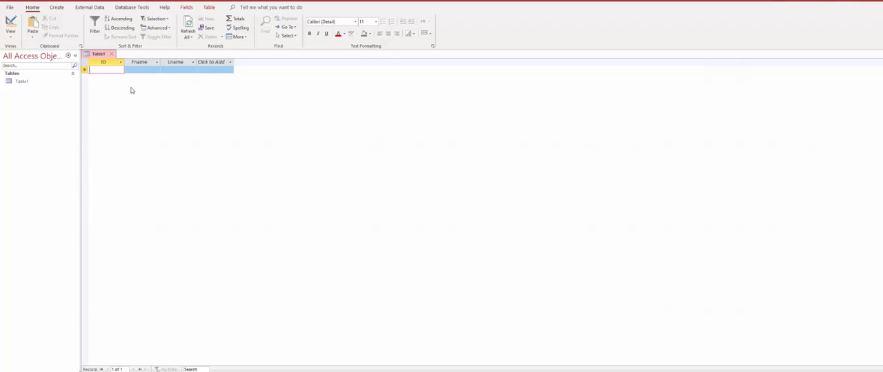
pyautogui.write('1111')
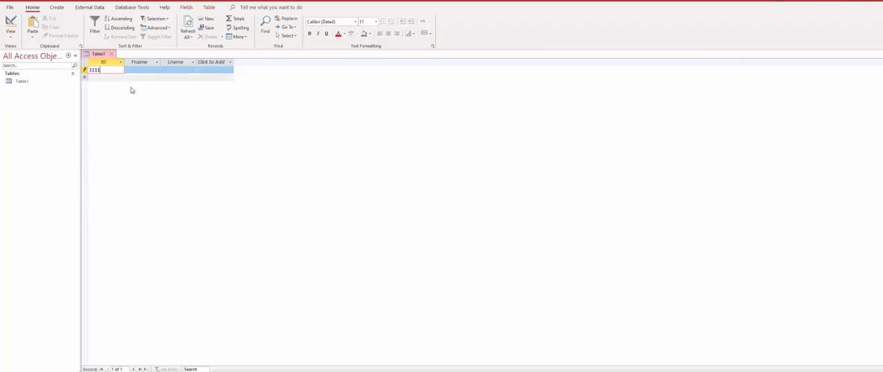
pyautogui.press('Tab')
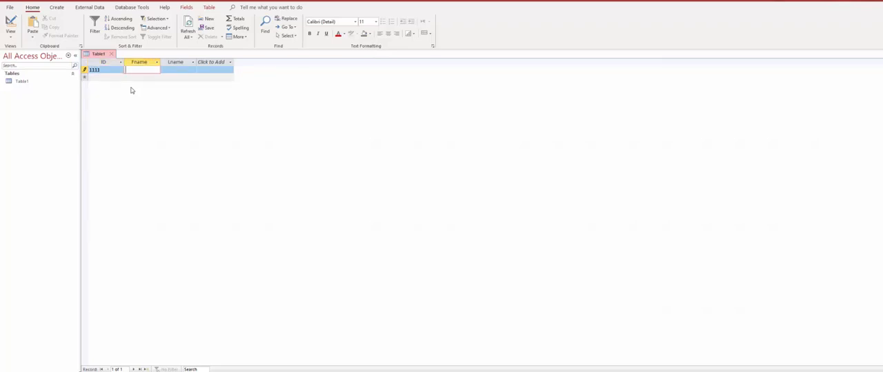
pyautogui.press('Tab')
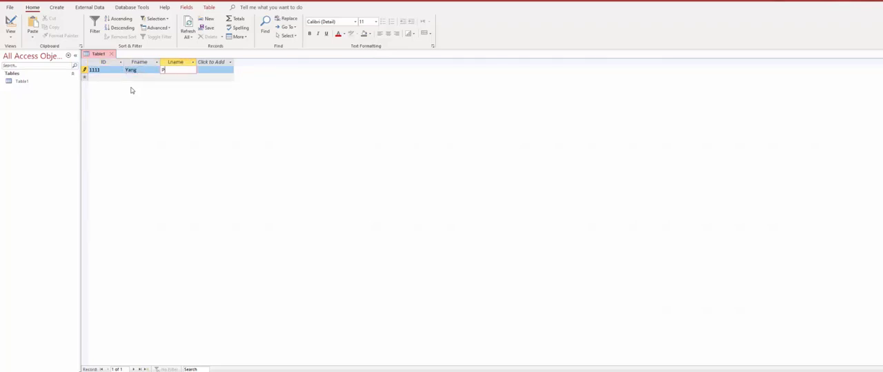
pyautogui.click(20, 23)
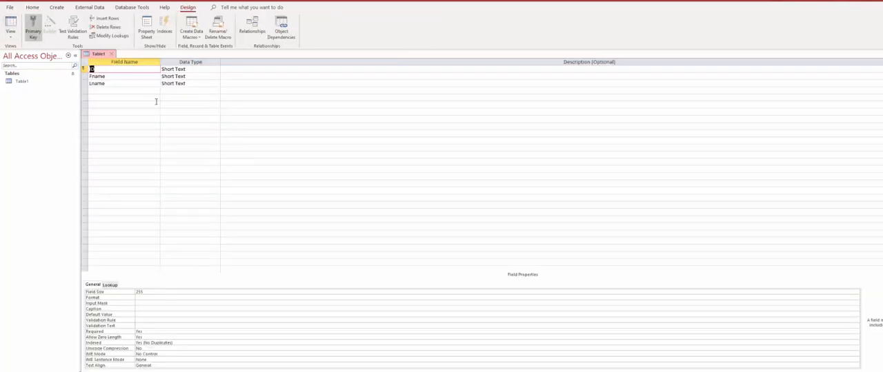
pyautogui.click(11, 29)
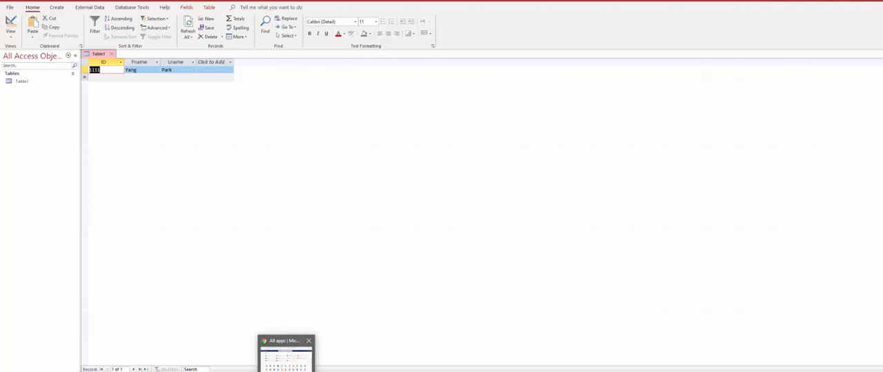
# - Check the sample student table in the HW3 Word document and return to the Access table
pyautogui.click(322, 371)
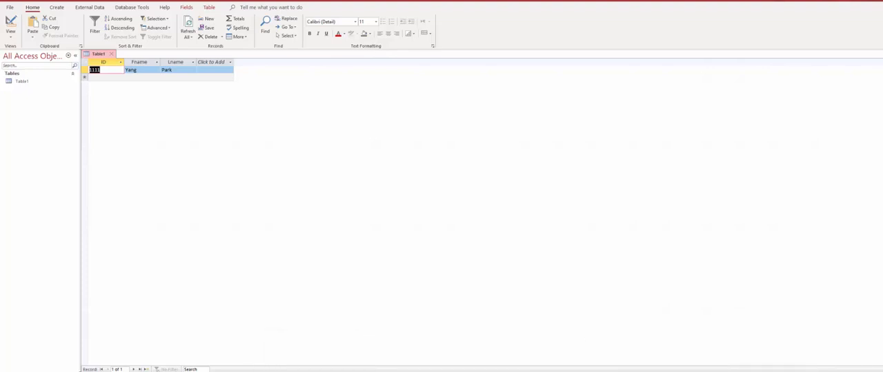
pyautogui.moveTo(250, 371)
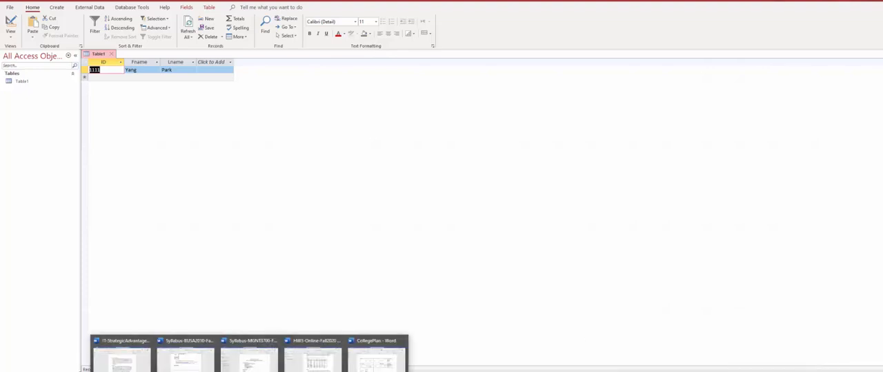
pyautogui.click(263, 342)
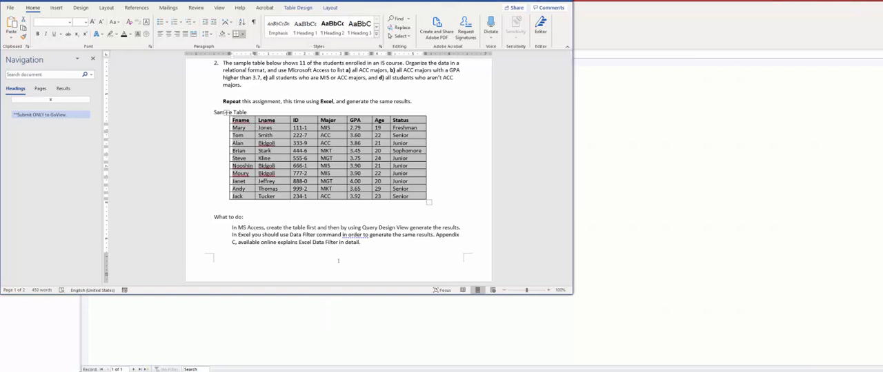
pyautogui.click(330, 317)
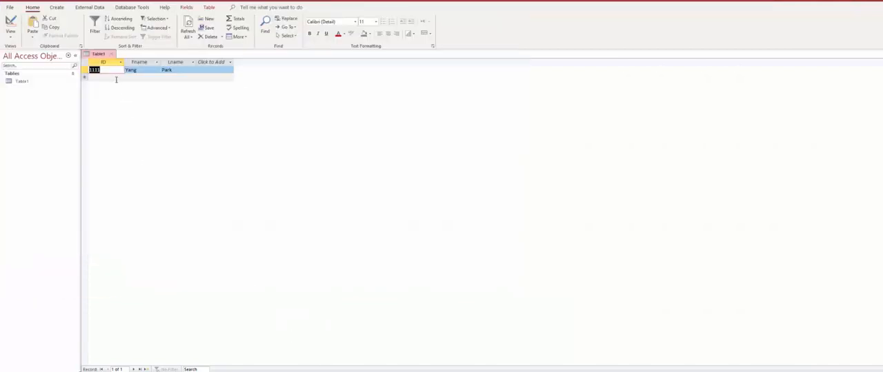
# - Paste the copied sample student records into Table1, starting at the empty new-record row
pyautogui.click(115, 77)
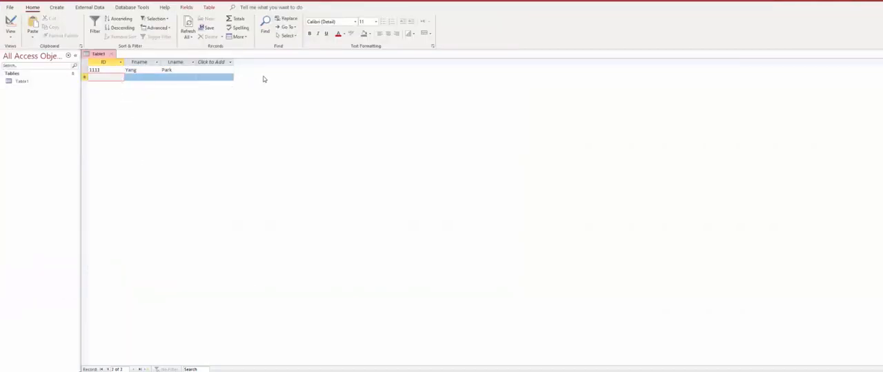
pyautogui.click(83, 77)
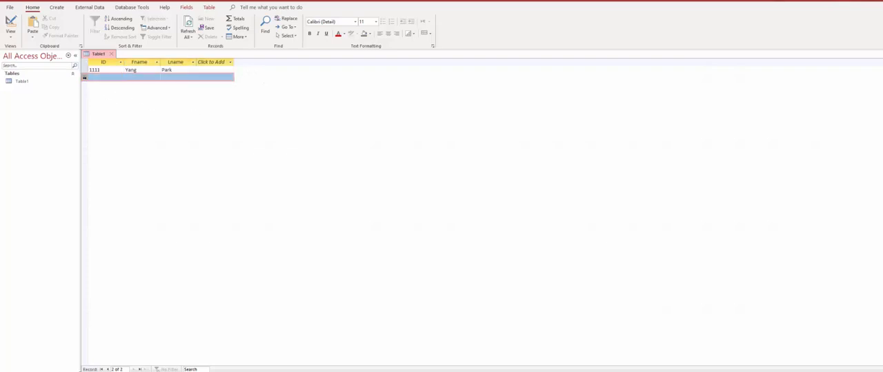
pyautogui.hotkey('ctrl', 'v')
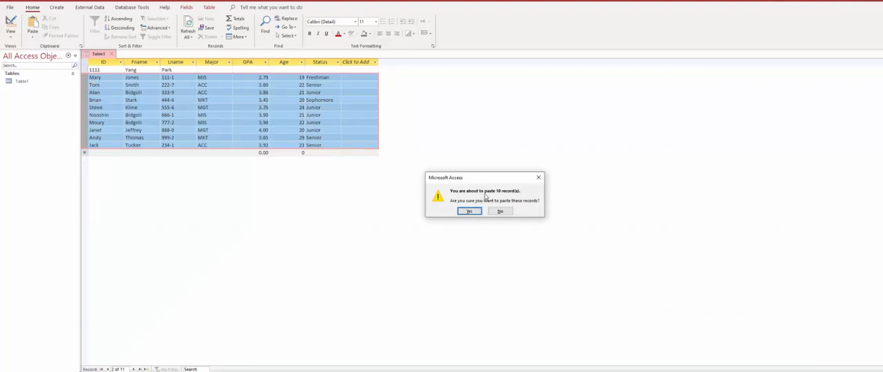
pyautogui.click(470, 212)
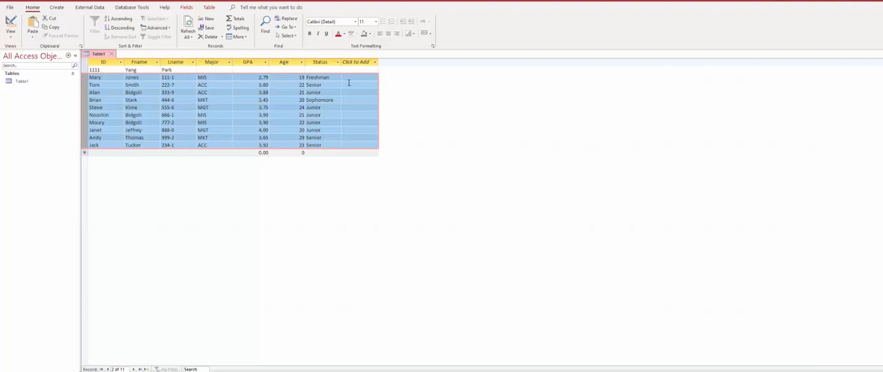
# - Check the fields of Table1 in Design View and close the table
pyautogui.click(96, 70)
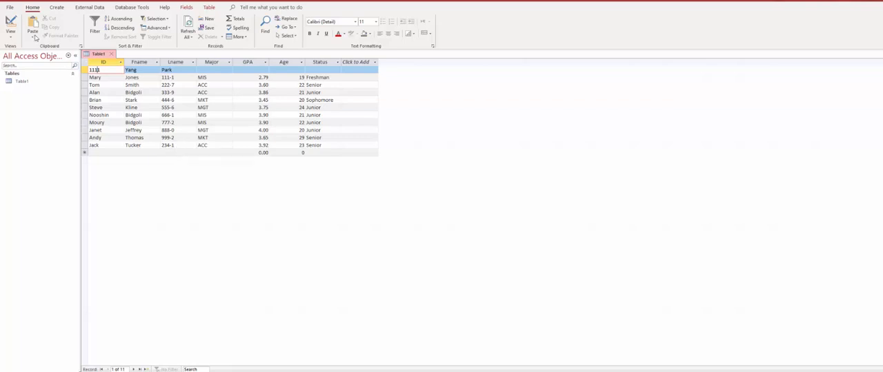
pyautogui.click(10, 22)
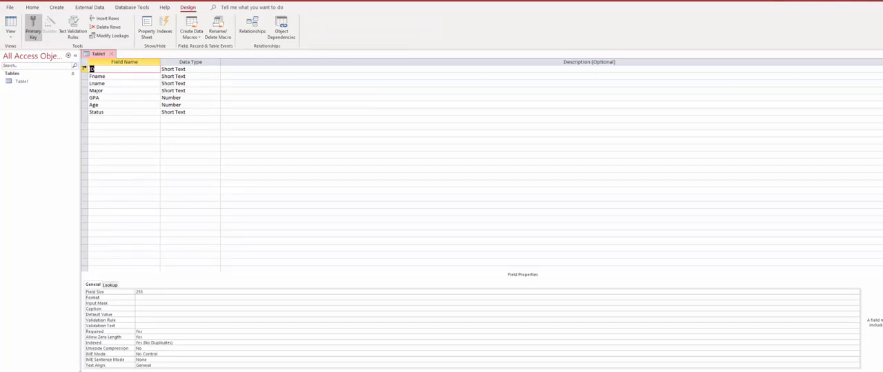
pyautogui.click(111, 54)
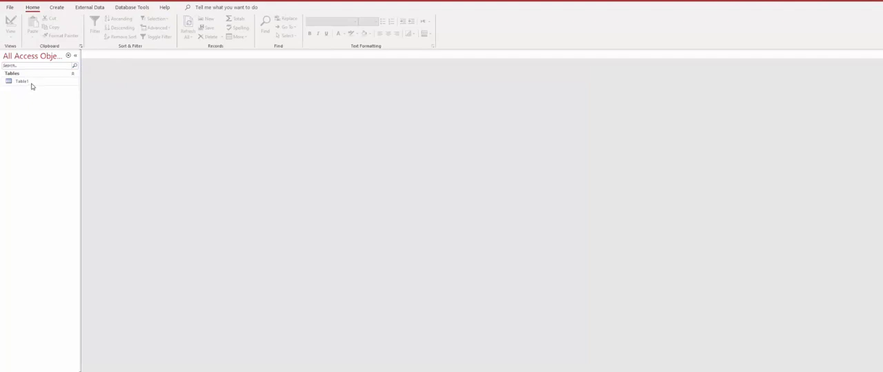
# - Revisit the sample student table in the HW3 Word document and return to the Access database
pyautogui.click(58, 7)
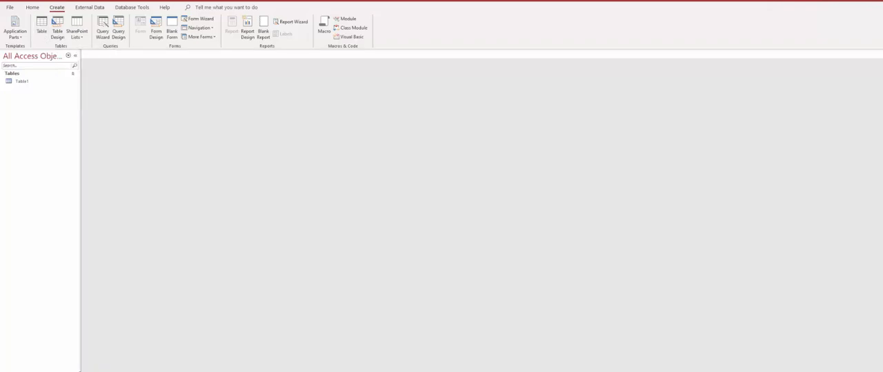
pyautogui.moveTo(249, 371)
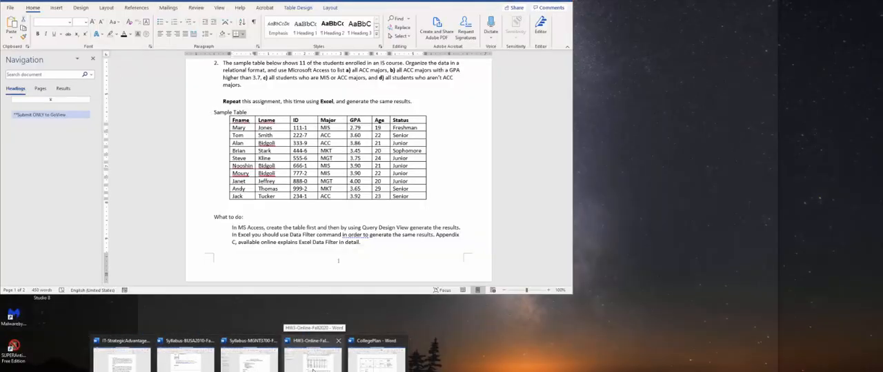
pyautogui.click(312, 370)
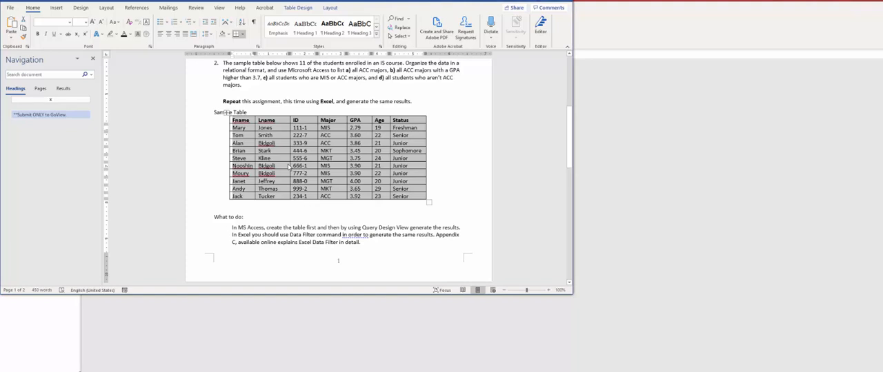
pyautogui.click(331, 371)
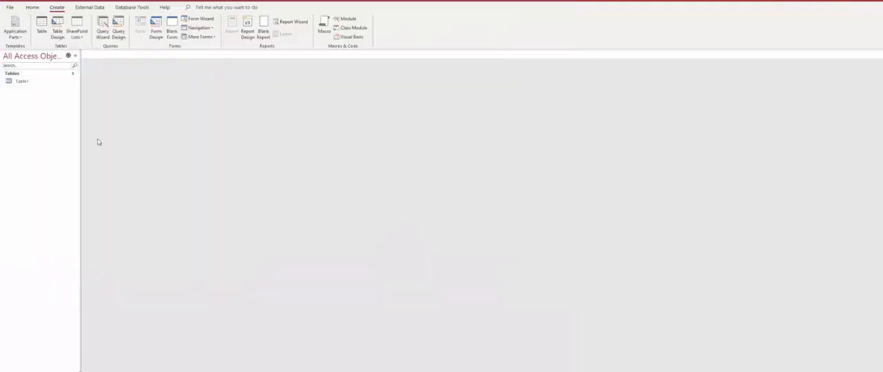
# - Create a new blank table and paste the copied sample student records into it
pyautogui.click(41, 27)
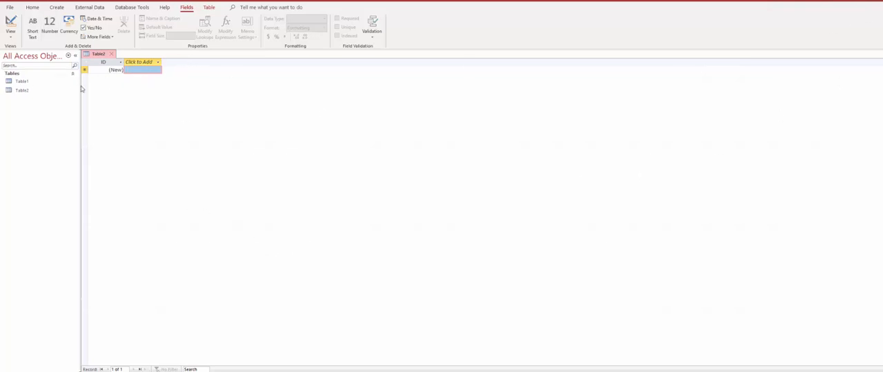
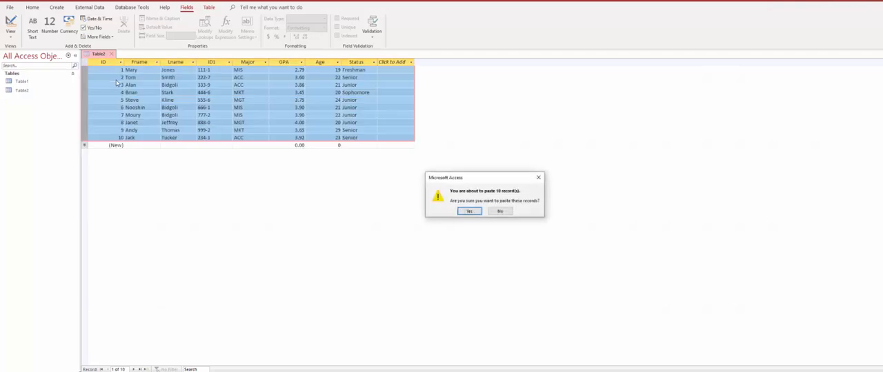
pyautogui.click(469, 211)
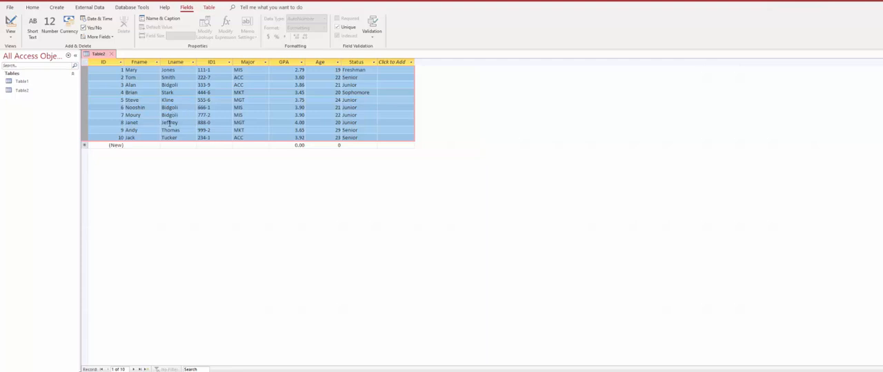
# - Save the new table as Table2 and open it in Design View at the ID1 field
pyautogui.click(10, 36)
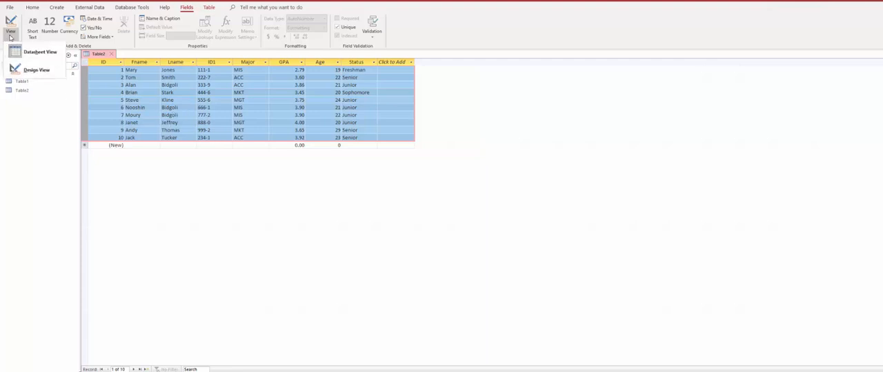
pyautogui.click(46, 70)
pyautogui.click(483, 139)
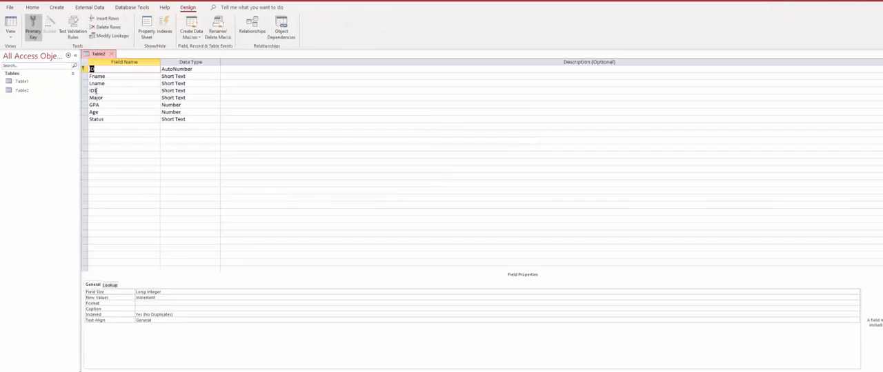
pyautogui.click(124, 91)
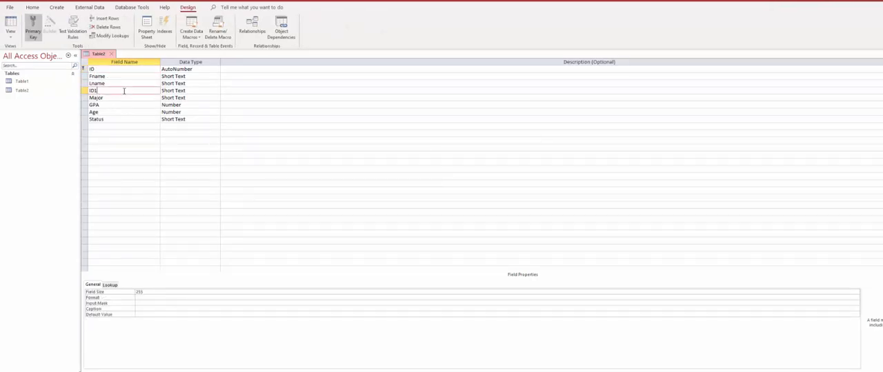
# - Delete the AutoNumber ID field from Table2 along with its primary key
pyautogui.click(83, 69)
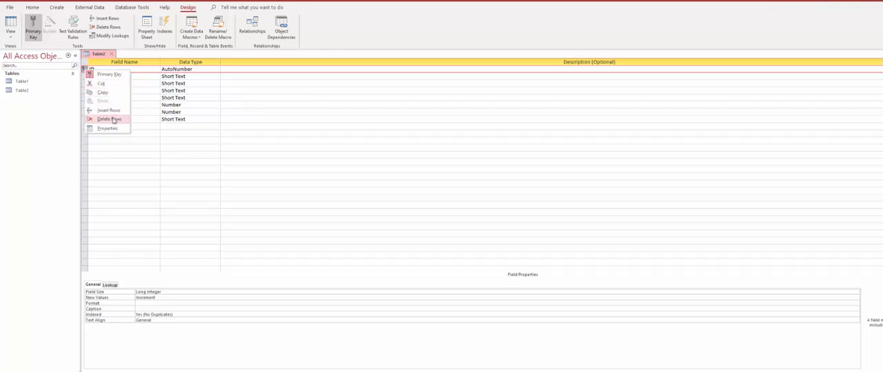
pyautogui.click(113, 118)
pyautogui.click(476, 213)
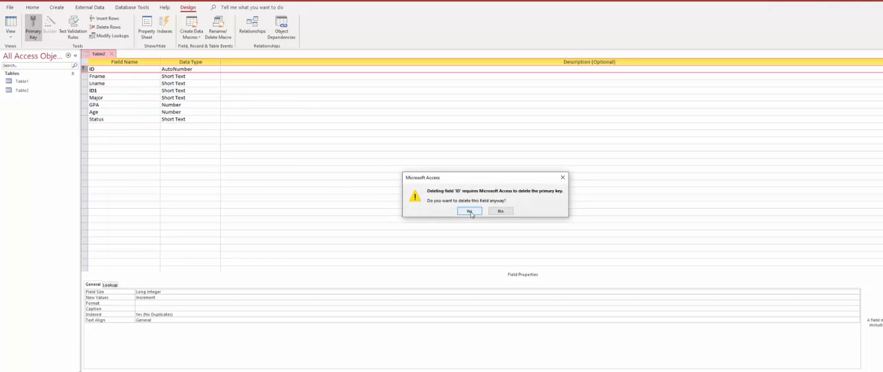
pyautogui.click(471, 211)
# - Move the ID1 field above Fname and make it the primary key
pyautogui.click(86, 83)
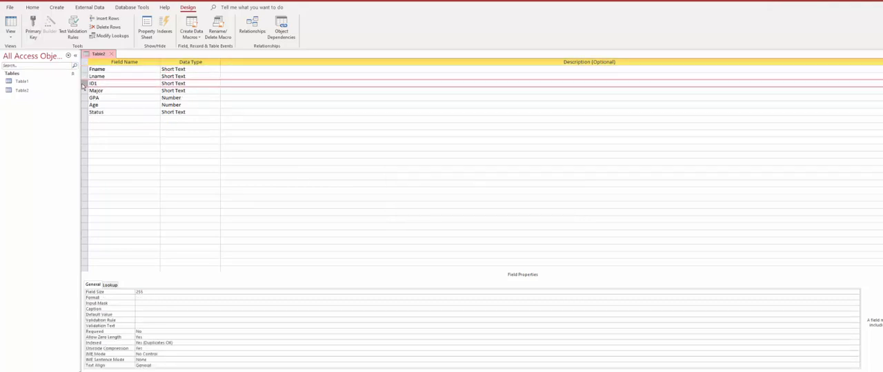
pyautogui.moveTo(85, 83); pyautogui.dragTo(84, 66)
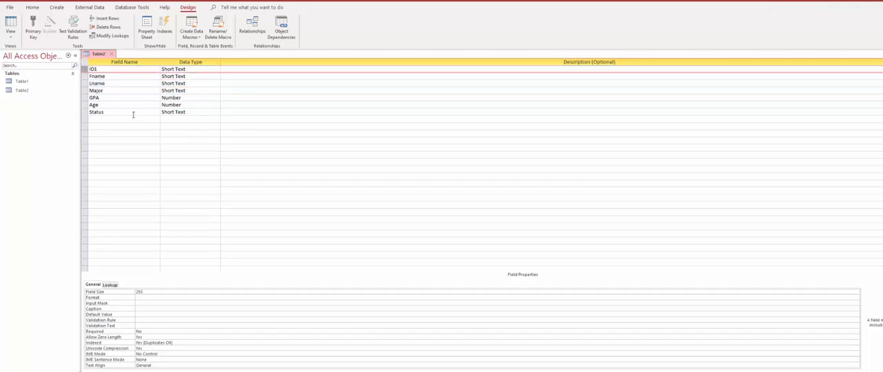
pyautogui.rightClick(86, 70)
pyautogui.rightClick(83, 69)
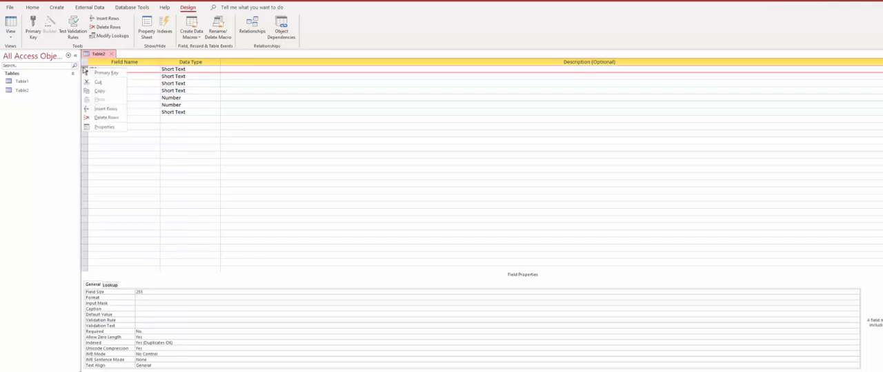
pyautogui.click(84, 70)
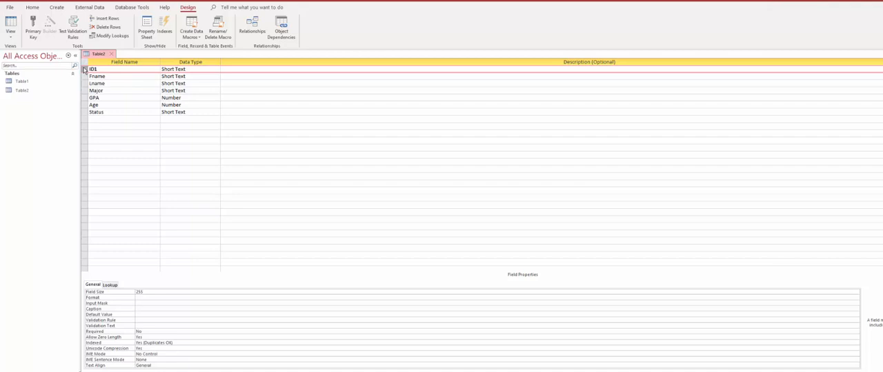
pyautogui.rightClick(85, 70)
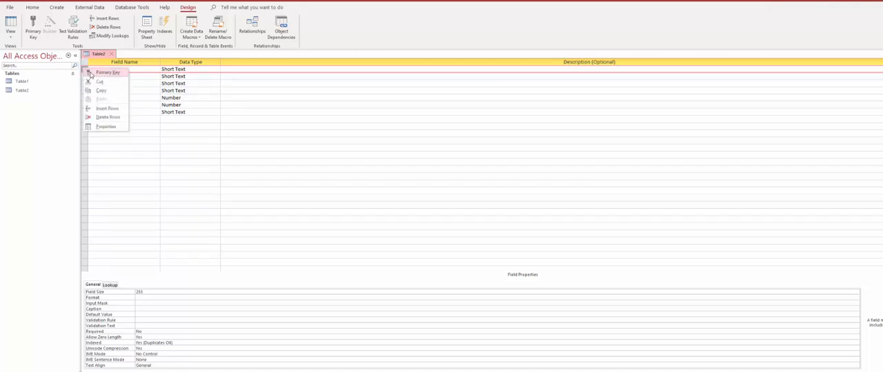
pyautogui.click(107, 72)
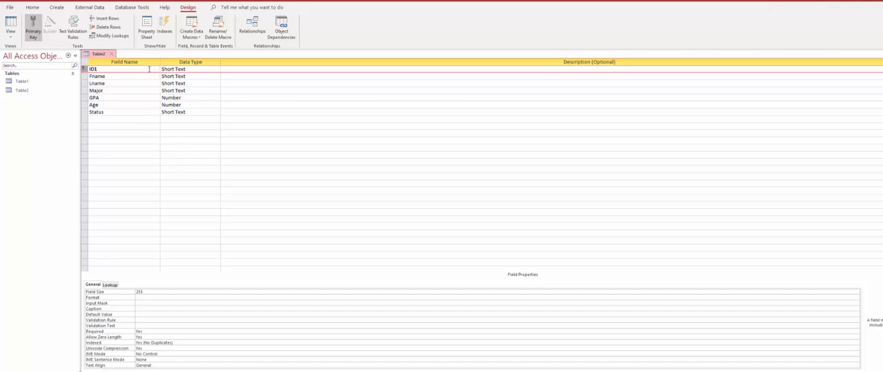
# - Review the Table2 fields from ID1 through Age, with their data types and properties
pyautogui.click(112, 69)
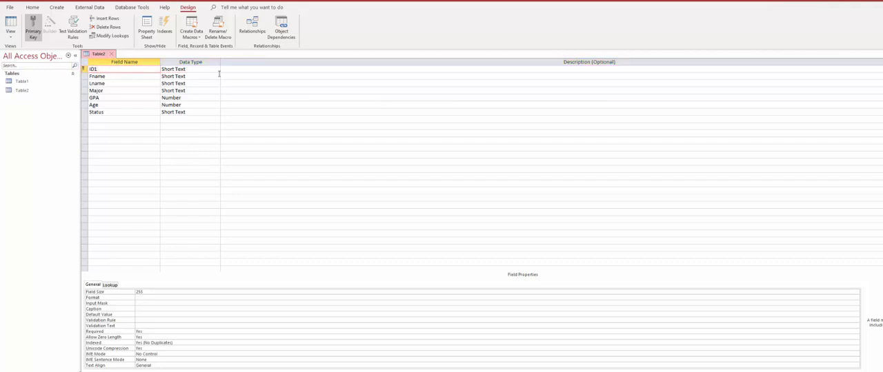
pyautogui.click(118, 78)
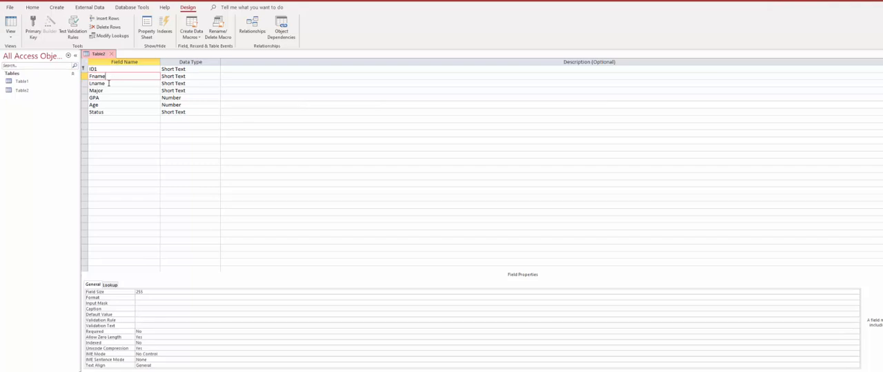
pyautogui.click(113, 84)
pyautogui.click(112, 91)
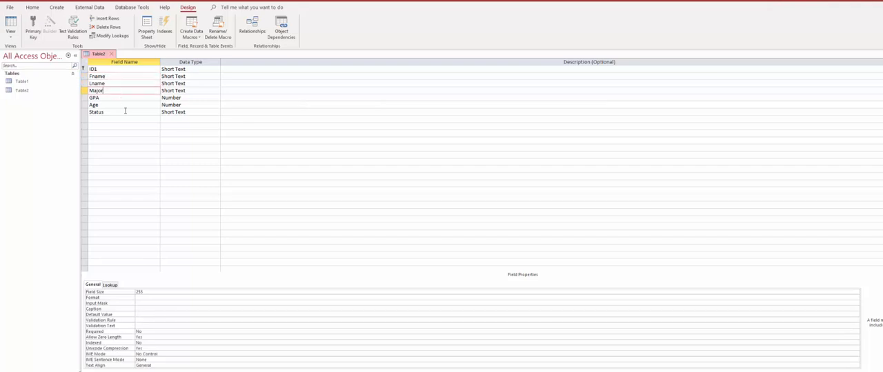
pyautogui.click(109, 78)
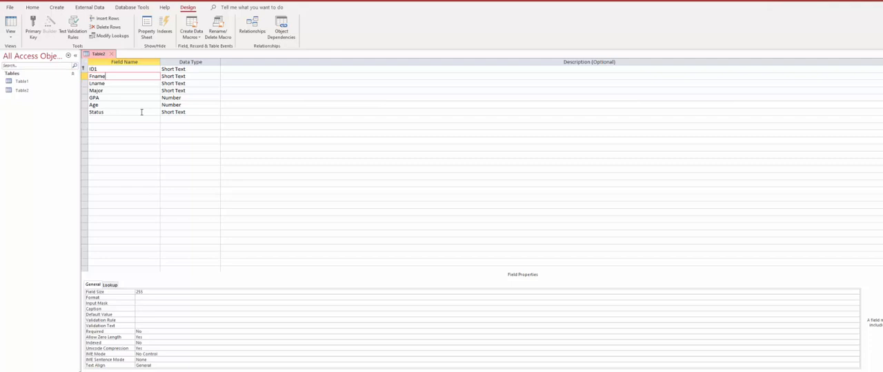
pyautogui.click(111, 83)
pyautogui.click(121, 93)
pyautogui.click(113, 99)
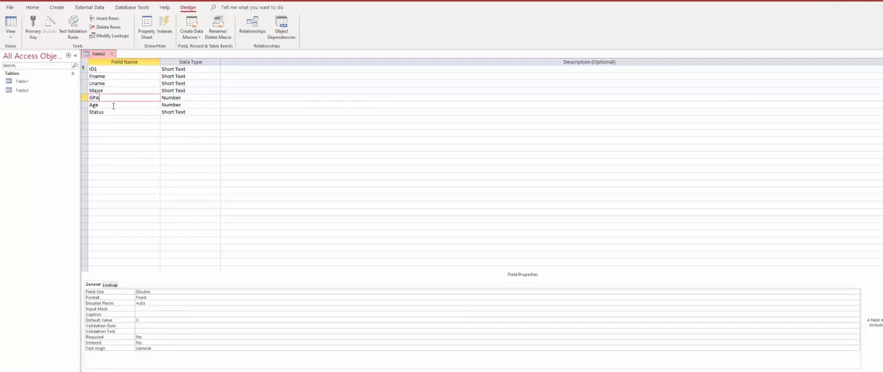
pyautogui.click(113, 106)
# - Save the Table2 design and show its student records in Datasheet View
pyautogui.click(119, 68)
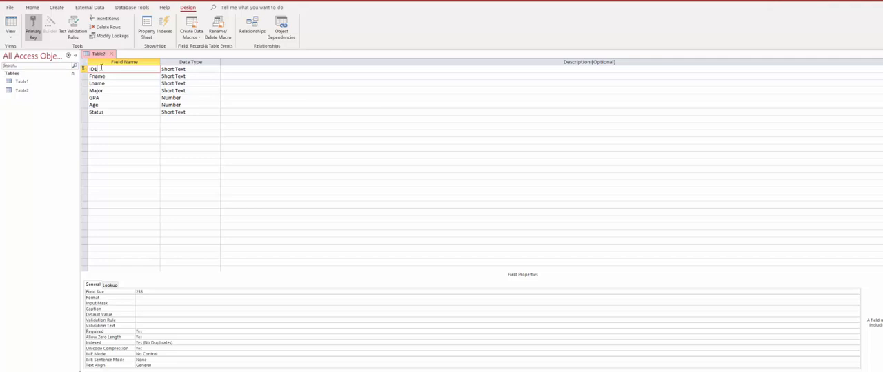
pyautogui.click(10, 24)
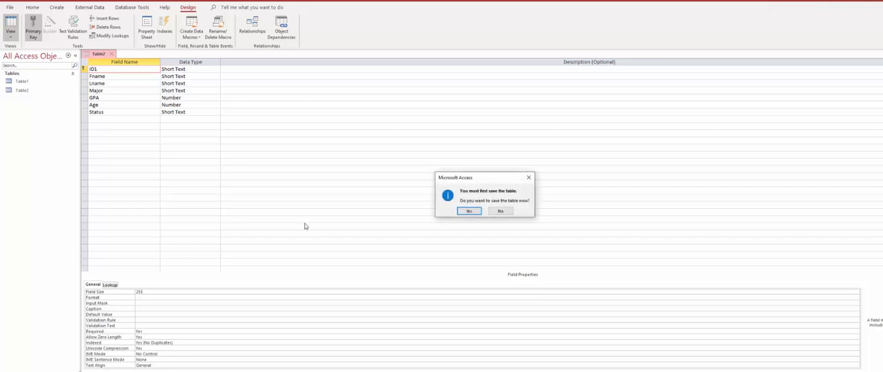
pyautogui.click(469, 212)
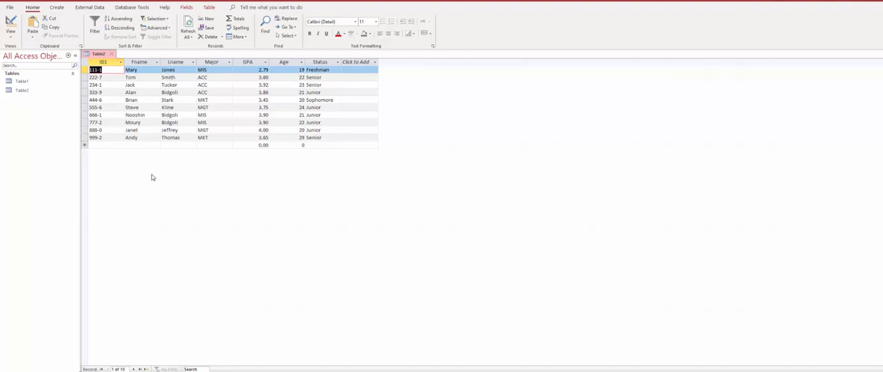
pyautogui.click(86, 145)
pyautogui.rightClick(85, 145)
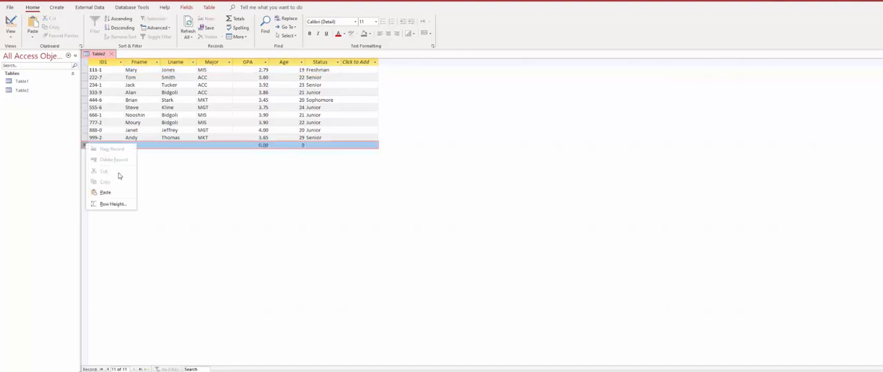
pyautogui.click(191, 183)
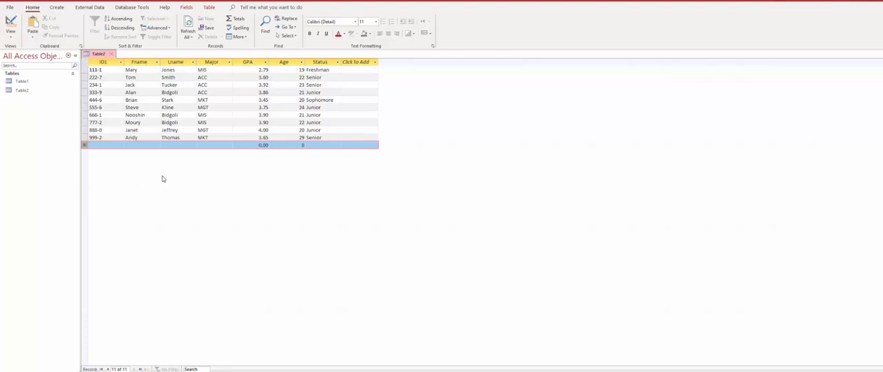
# - Consult the homework document in Word, highlighting requirement a) all ACC majors, and return to the Access database
pyautogui.click(120, 72)
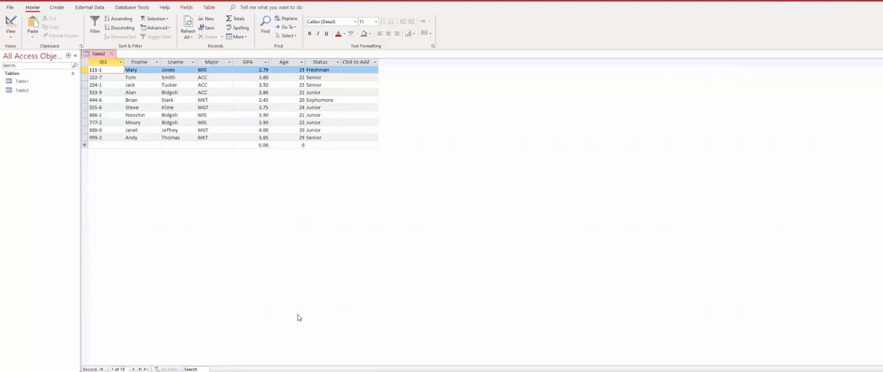
pyautogui.moveTo(249, 371)
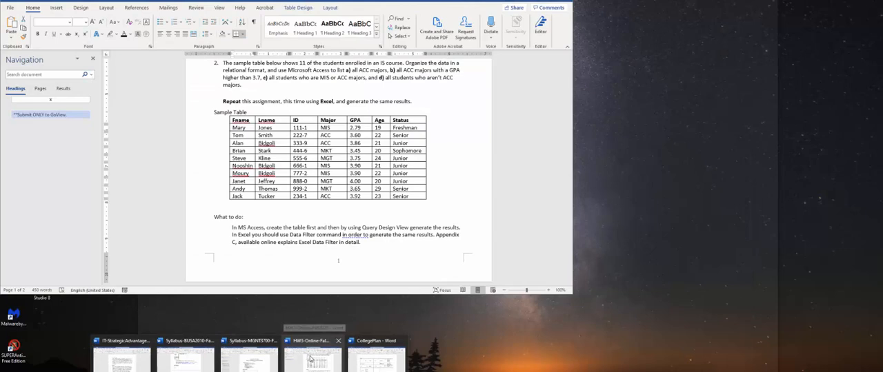
pyautogui.click(313, 359)
pyautogui.click(431, 102)
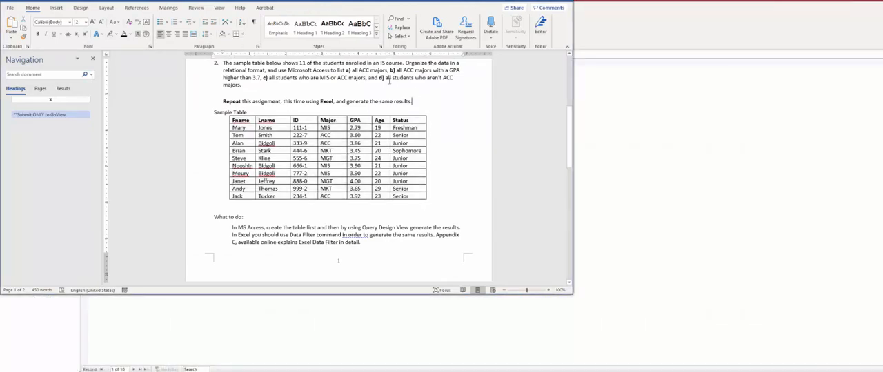
pyautogui.moveTo(351, 70); pyautogui.dragTo(388, 70)
pyautogui.click(341, 371)
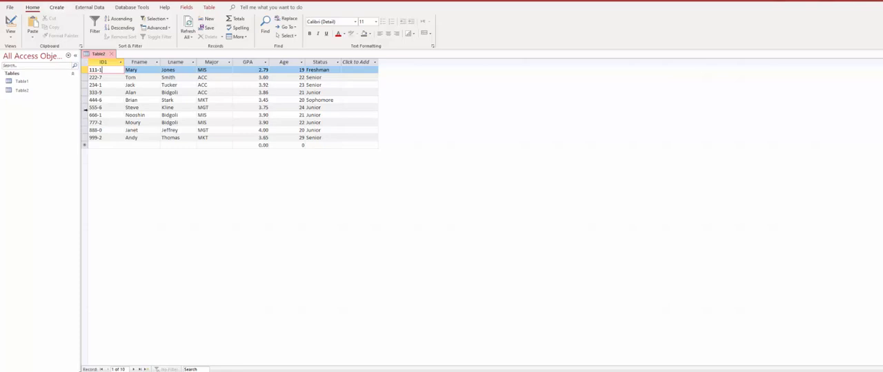
# - Create a blank query in Design View and shrink its table area to move the design grid up
pyautogui.click(56, 7)
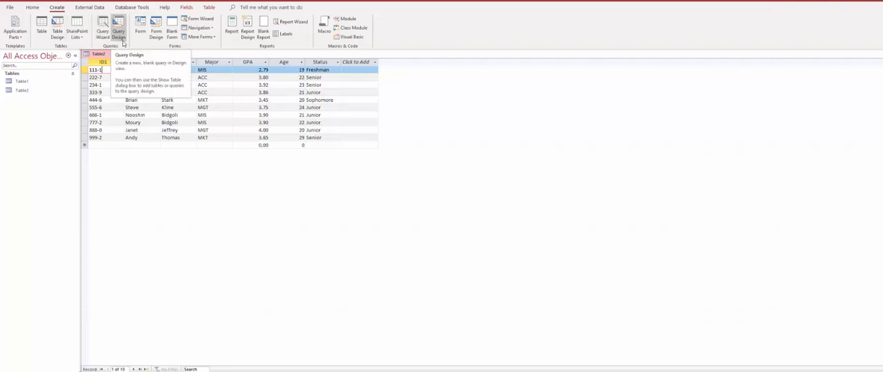
pyautogui.click(118, 29)
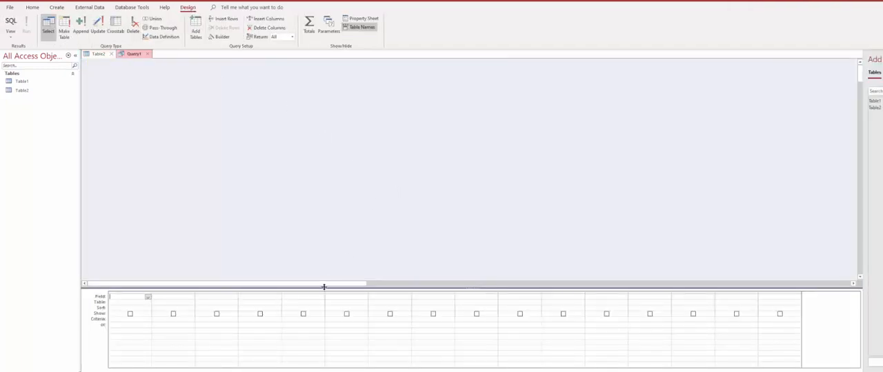
pyautogui.moveTo(323, 287); pyautogui.dragTo(297, 143)
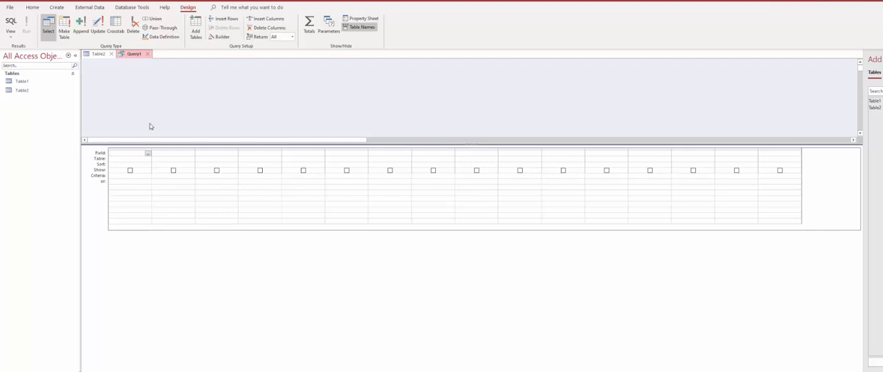
# - Try to bring up the Show Table list for the blank query, resizing its table area between attempts
pyautogui.rightClick(196, 82)
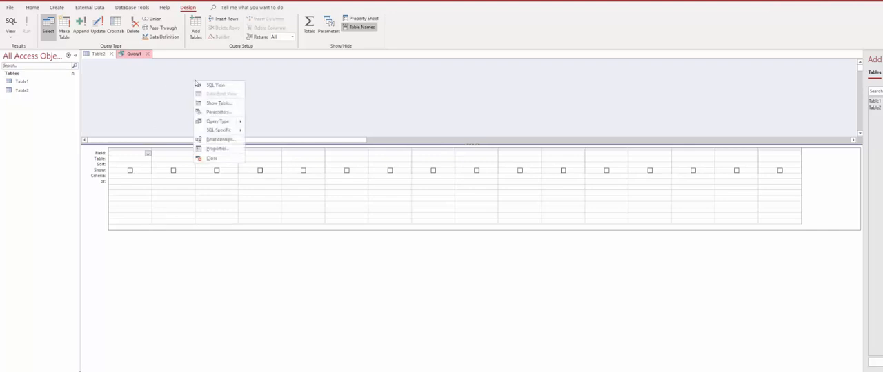
pyautogui.click(385, 71)
pyautogui.rightClick(343, 78)
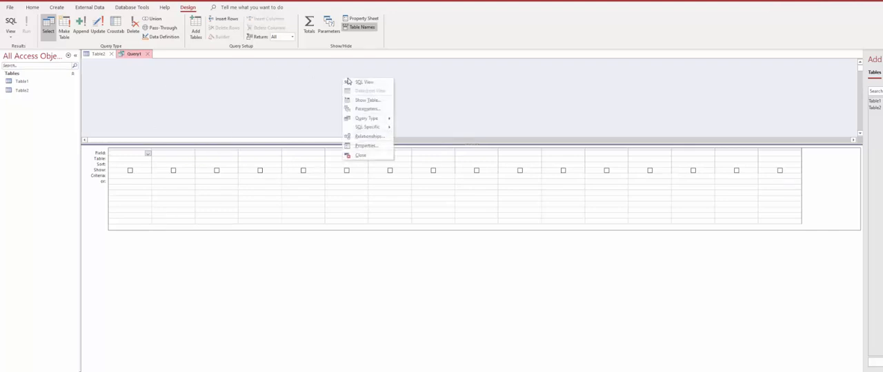
pyautogui.click(373, 102)
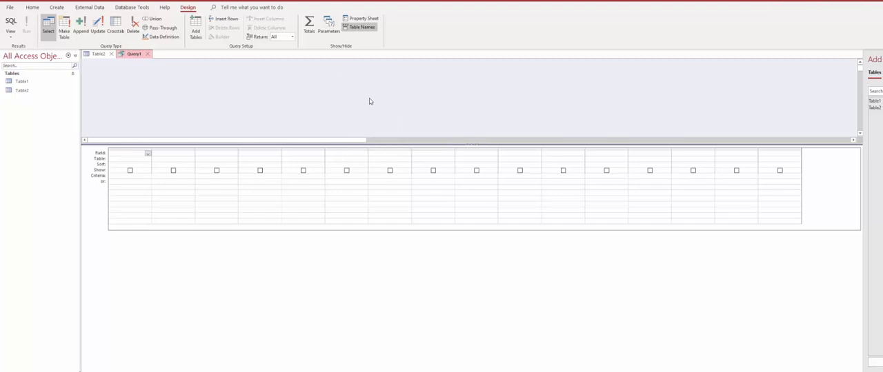
pyautogui.moveTo(389, 223); pyautogui.dragTo(389, 225)
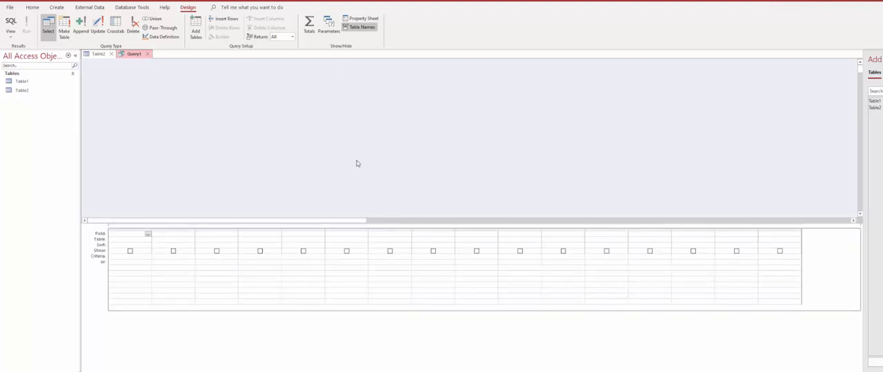
pyautogui.rightClick(298, 98)
pyautogui.click(337, 120)
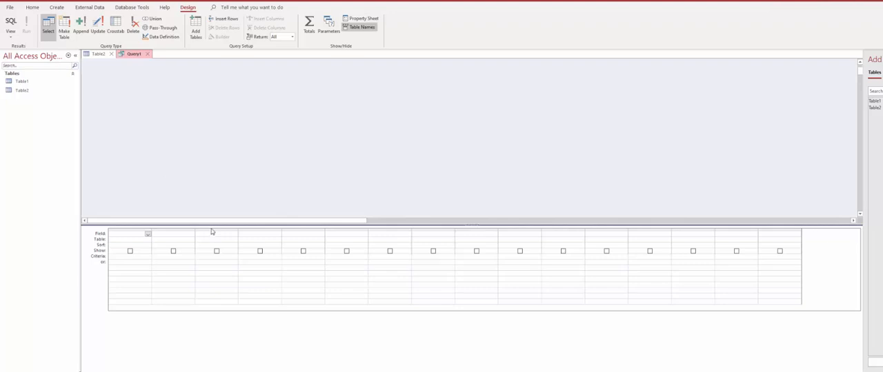
pyautogui.moveTo(213, 103); pyautogui.dragTo(214, 101)
pyautogui.rightClick(196, 79)
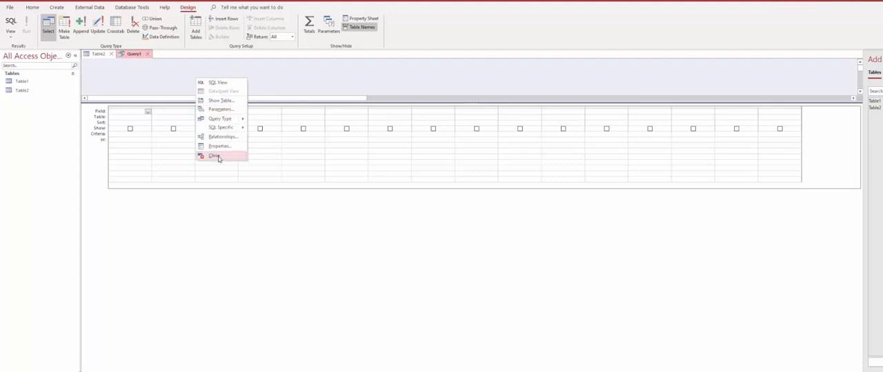
pyautogui.click(201, 102)
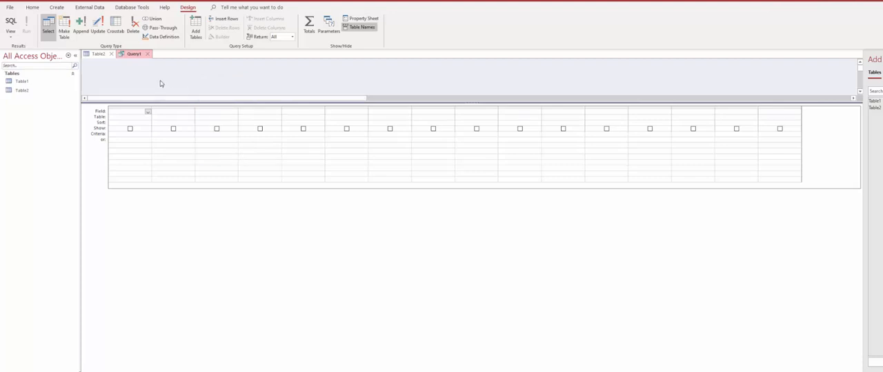
# - Add Table2 to the query and enlarge its field list to display every field from ID1 through Status
pyautogui.moveTo(192, 100); pyautogui.dragTo(182, 123)
pyautogui.moveTo(38, 89); pyautogui.dragTo(308, 72)
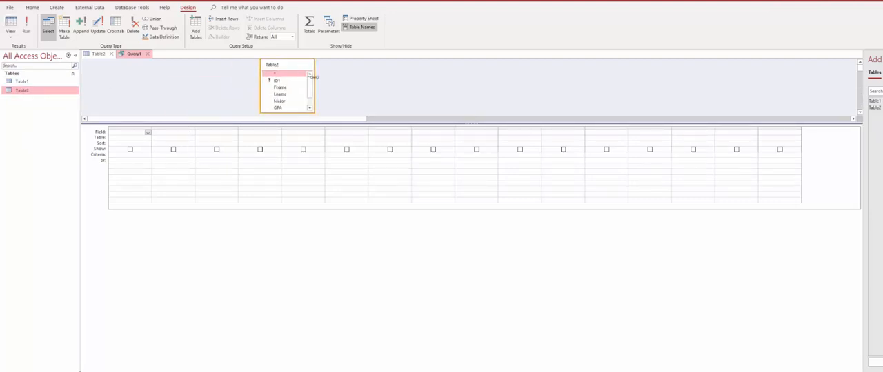
pyautogui.moveTo(380, 123); pyautogui.dragTo(375, 142)
pyautogui.moveTo(313, 119); pyautogui.dragTo(316, 129)
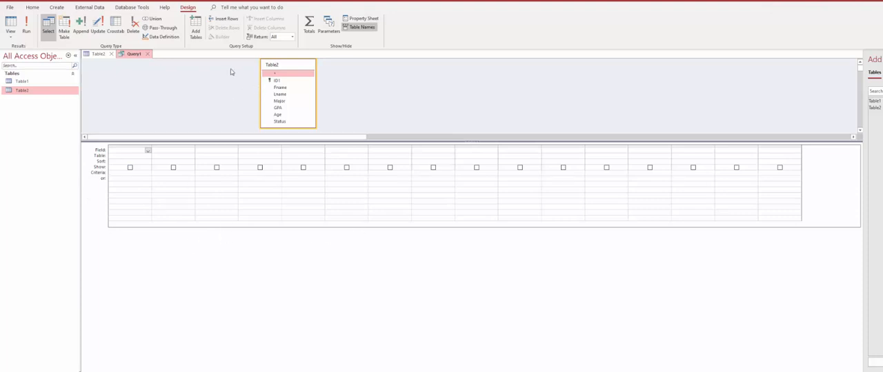
# - Add the Fname, Lname and Major fields of Table2 to the query's design grid
pyautogui.click(294, 89)
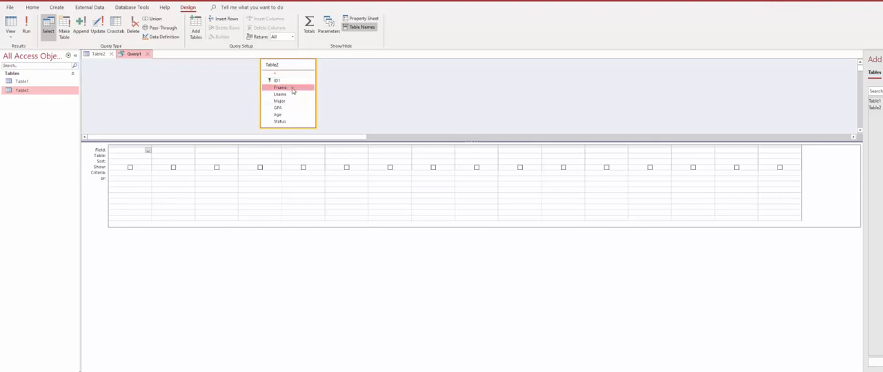
pyautogui.click(292, 102)
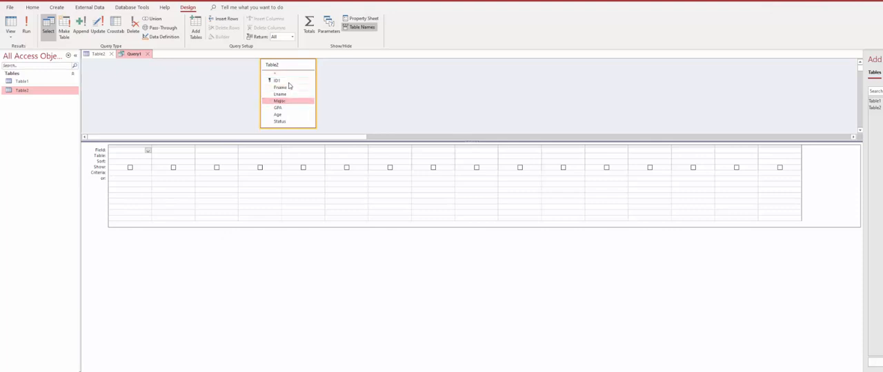
pyautogui.click(289, 81)
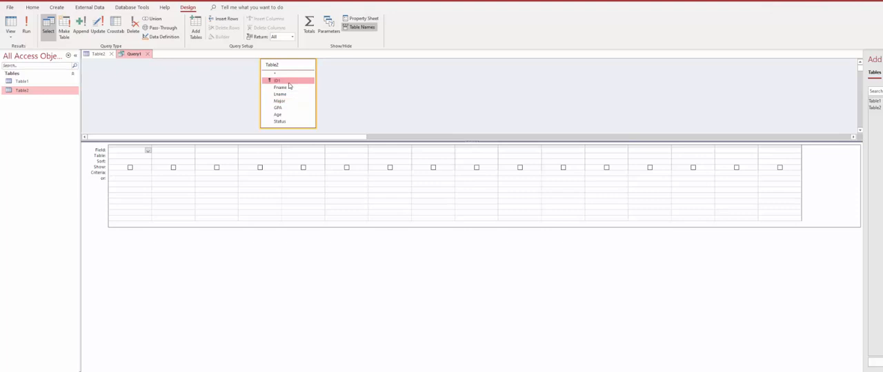
pyautogui.click(289, 88)
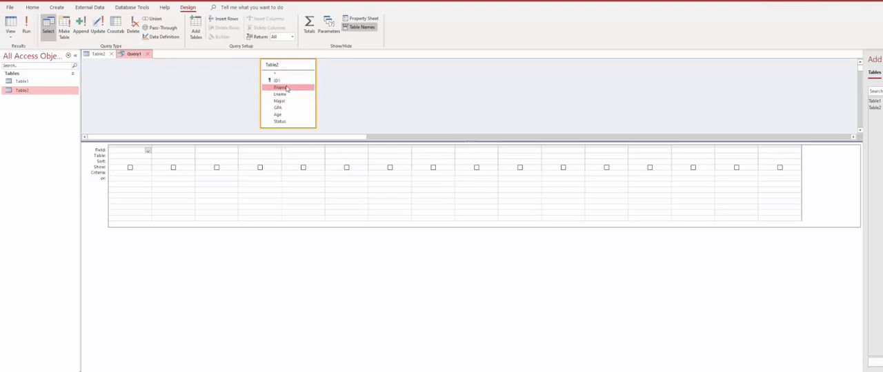
pyautogui.doubleClick(283, 89)
pyautogui.doubleClick(286, 95)
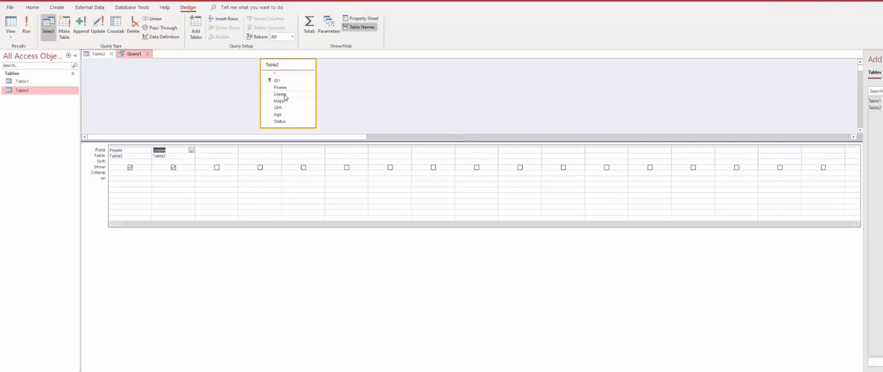
pyautogui.doubleClick(283, 102)
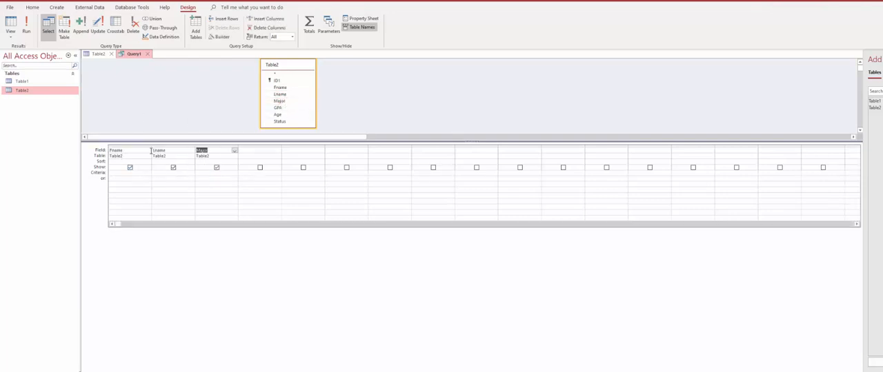
# - Check the Major values in the Table2 records and return to the query design
pyautogui.click(37, 96)
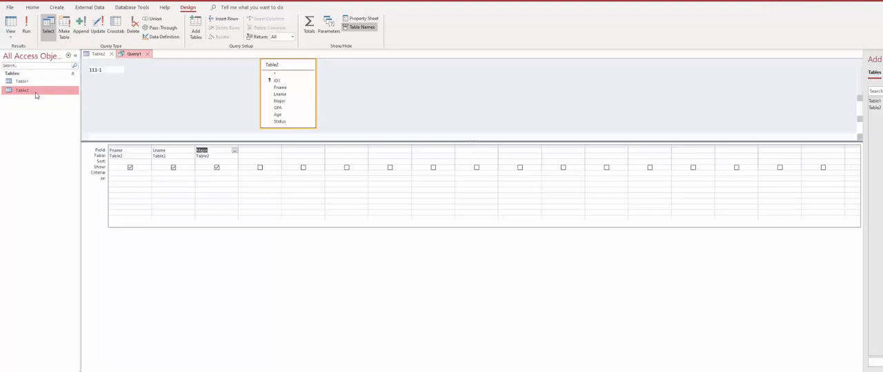
pyautogui.doubleClick(37, 94)
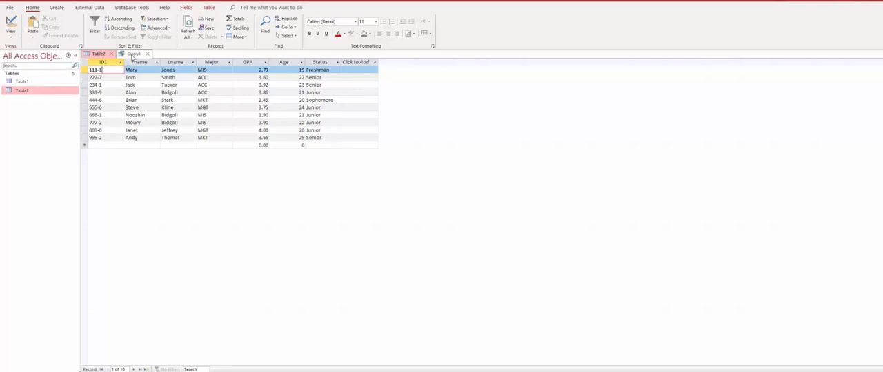
pyautogui.click(132, 55)
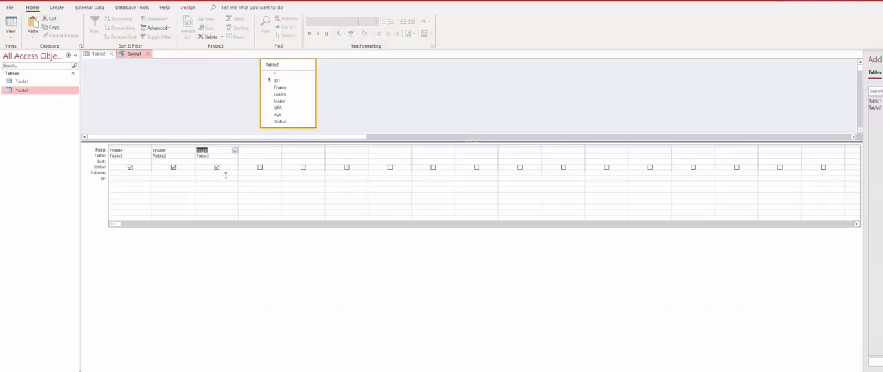
# - Set the Major field's criterion to "ACC" and show the query results in Datasheet View
pyautogui.click(224, 176)
pyautogui.write('CC')
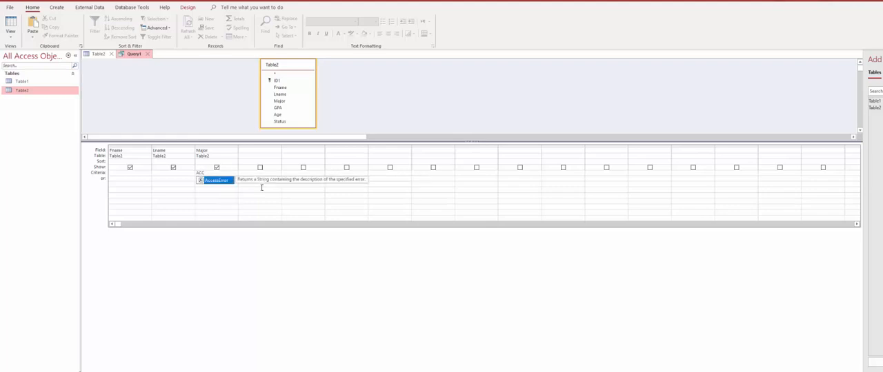
pyautogui.click(197, 172)
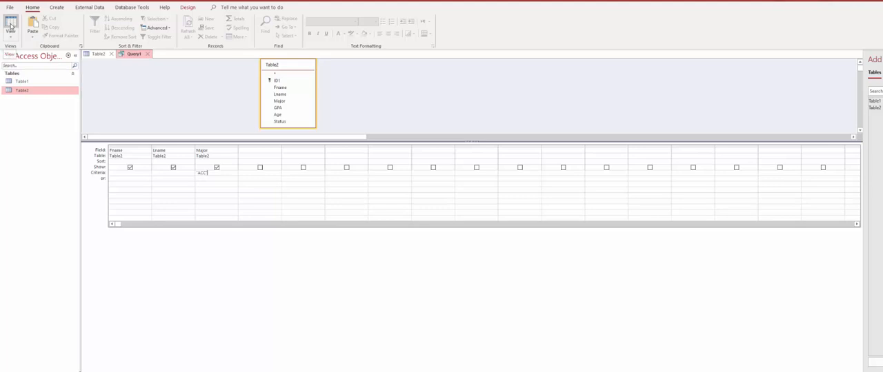
pyautogui.click(11, 26)
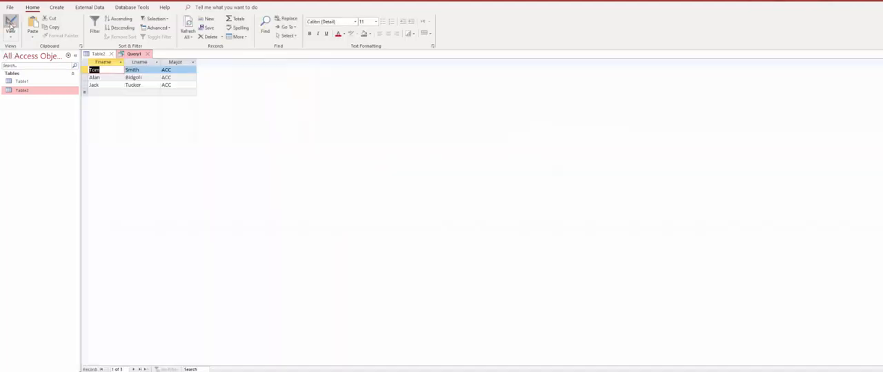
# - Review the query in Design View and switch back to its results in Datasheet View
pyautogui.click(10, 35)
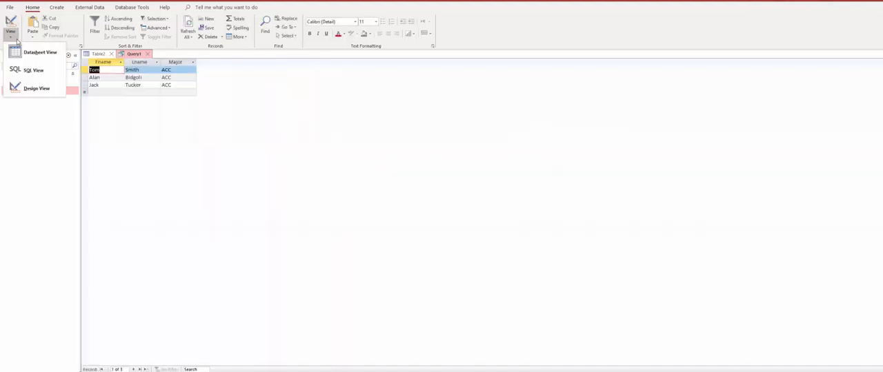
pyautogui.click(38, 88)
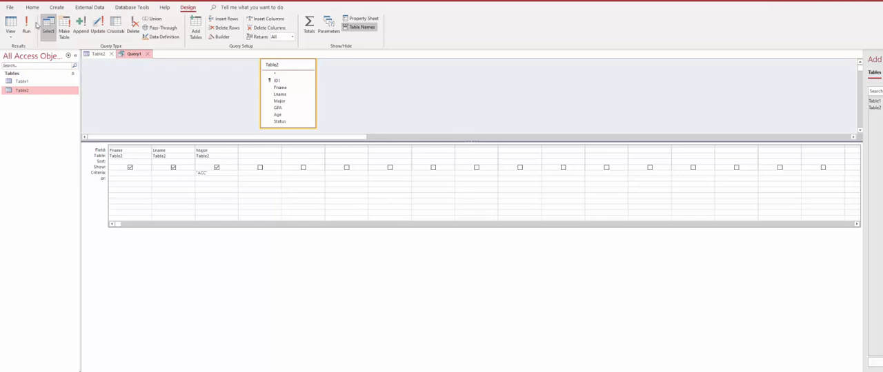
pyautogui.click(12, 39)
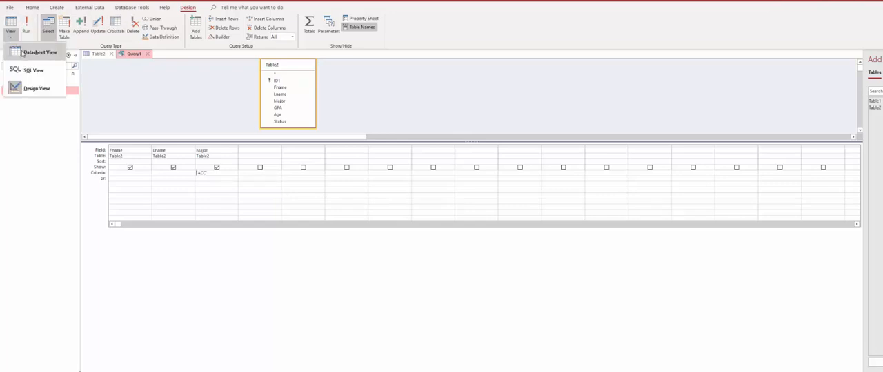
pyautogui.click(22, 53)
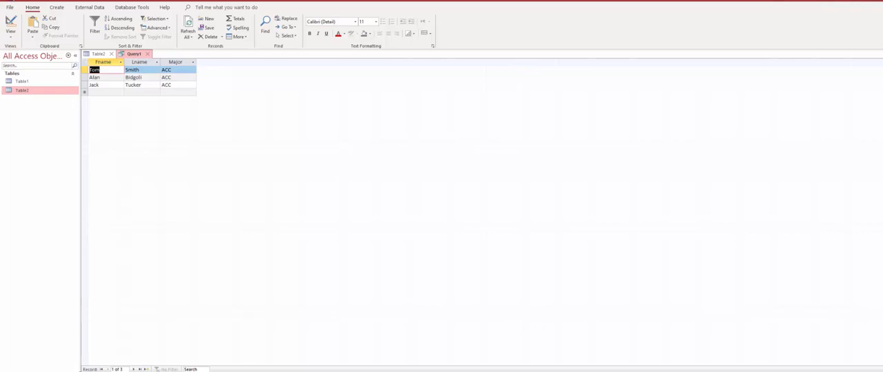
# - Save the query under the name Accounting majors
pyautogui.hotkey('ctrl', 's')
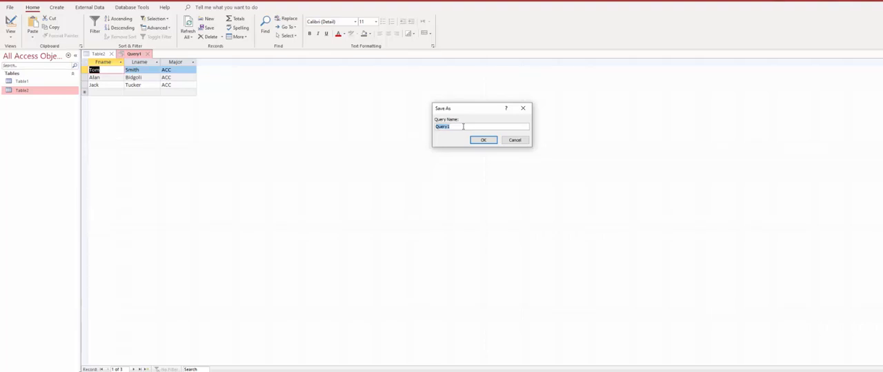
pyautogui.write('ac')
pyautogui.press('BackSpace')
pyautogui.press('BackSpace')
pyautogui.press('Return')
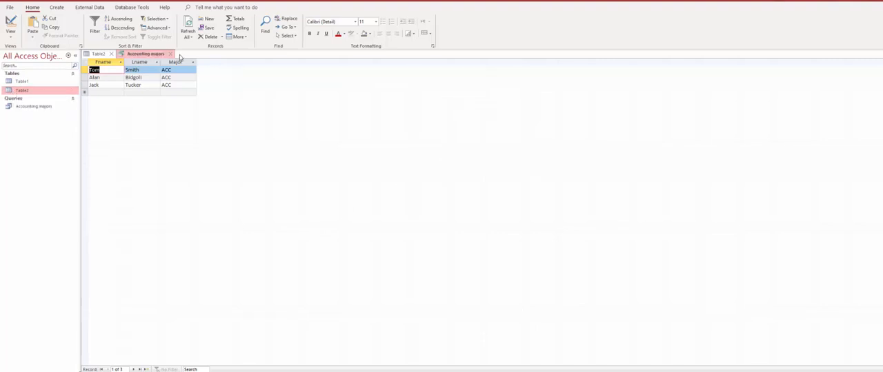
# - Close the Accounting majors query, then check requirement b in the Word homework document and return to Access
pyautogui.click(171, 54)
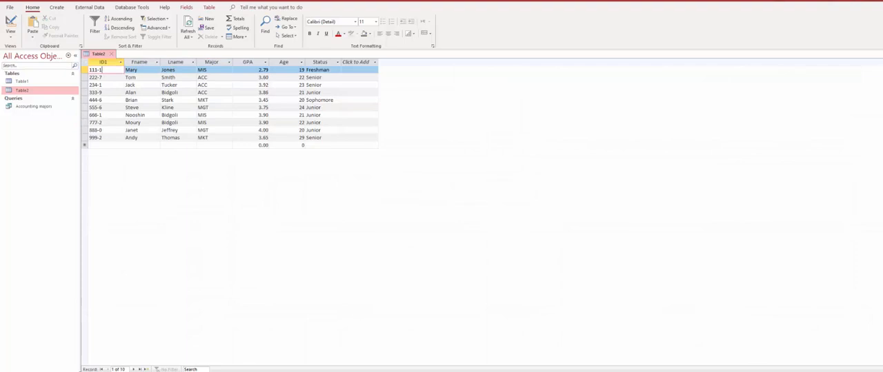
pyautogui.moveTo(305, 371)
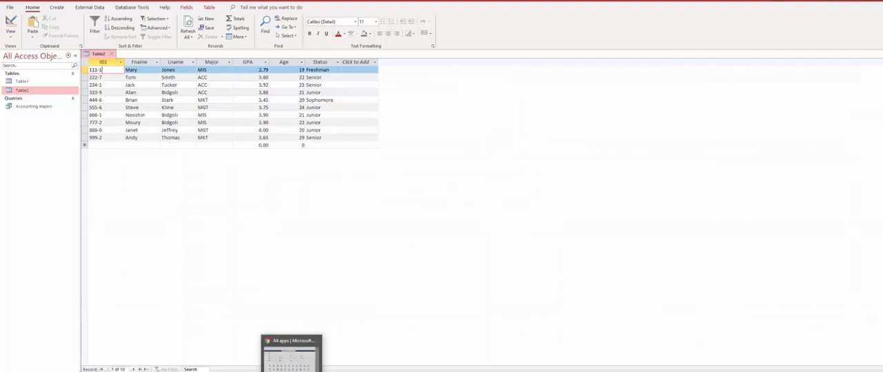
pyautogui.moveTo(248, 371)
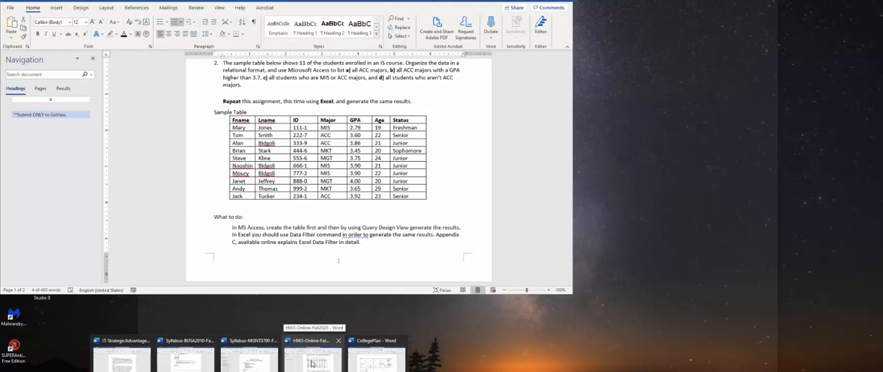
pyautogui.click(314, 361)
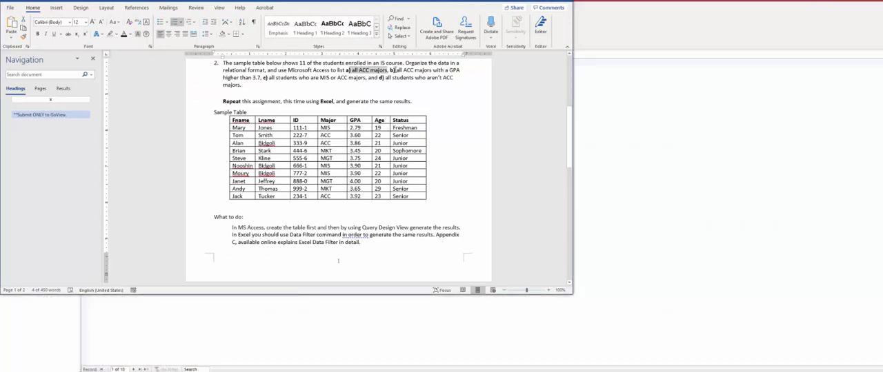
pyautogui.moveTo(389, 70); pyautogui.dragTo(262, 77)
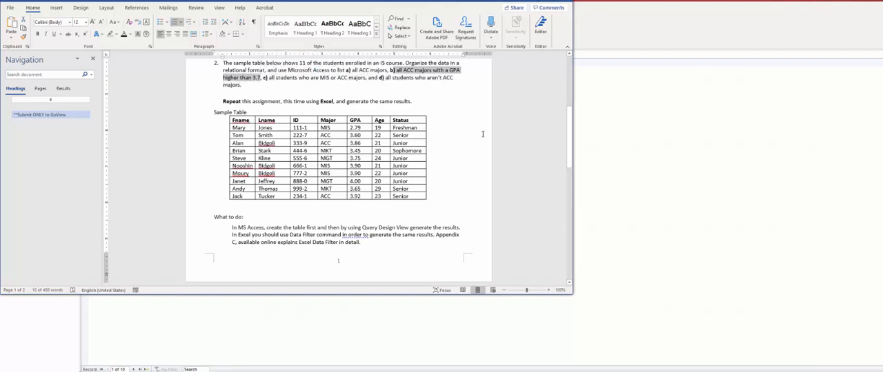
pyautogui.click(629, 30)
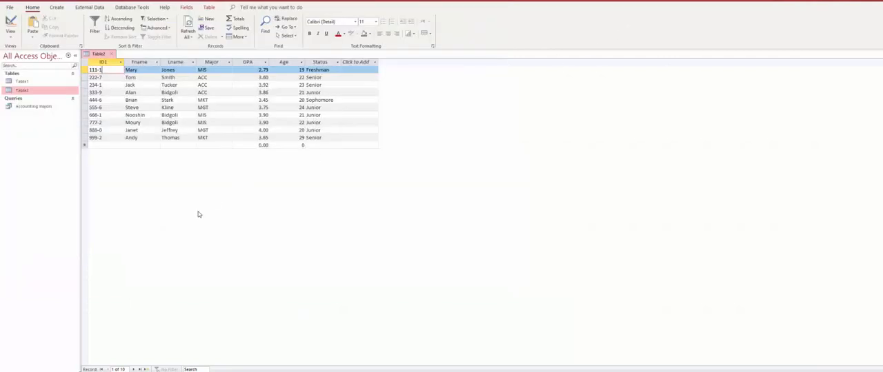
# - Create a new query in Design View, add Table2 to it and enlarge its field list to fit all fields
pyautogui.click(58, 8)
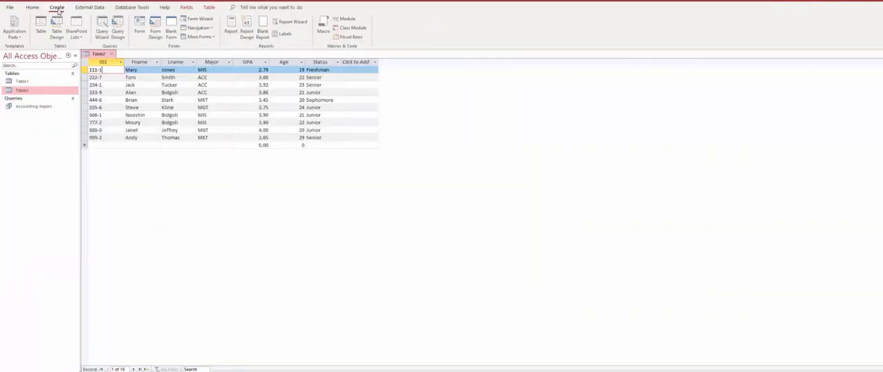
pyautogui.click(117, 33)
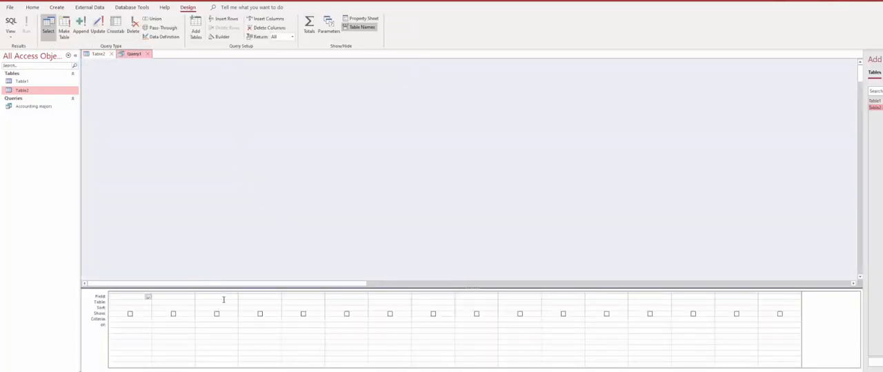
pyautogui.moveTo(51, 91); pyautogui.dragTo(263, 97)
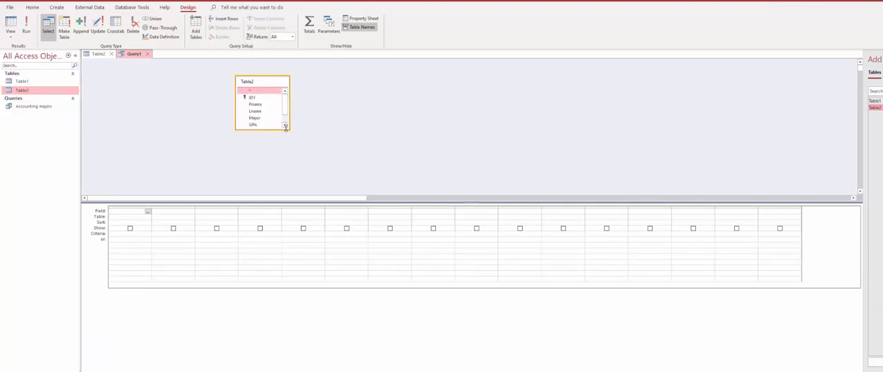
pyautogui.moveTo(289, 129); pyautogui.dragTo(288, 156)
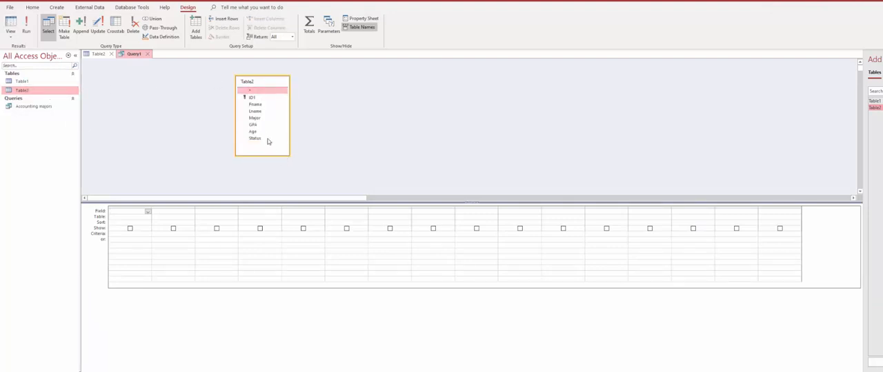
# - Add the Fname, Lname, Major and GPA fields to the query grid, deleting the extra Lname column in front
pyautogui.click(256, 105)
pyautogui.doubleClick(256, 111)
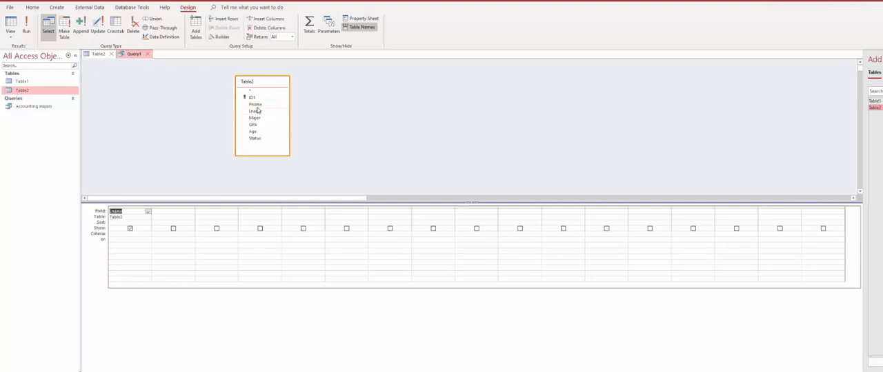
pyautogui.doubleClick(256, 105)
pyautogui.doubleClick(256, 113)
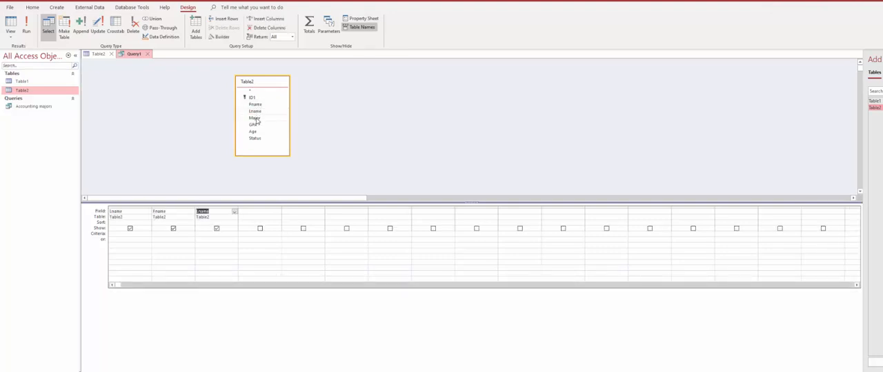
pyautogui.click(133, 209)
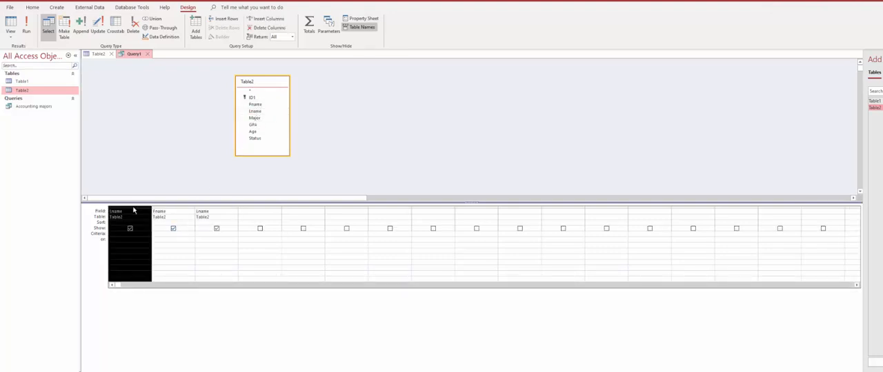
pyautogui.press('Delete')
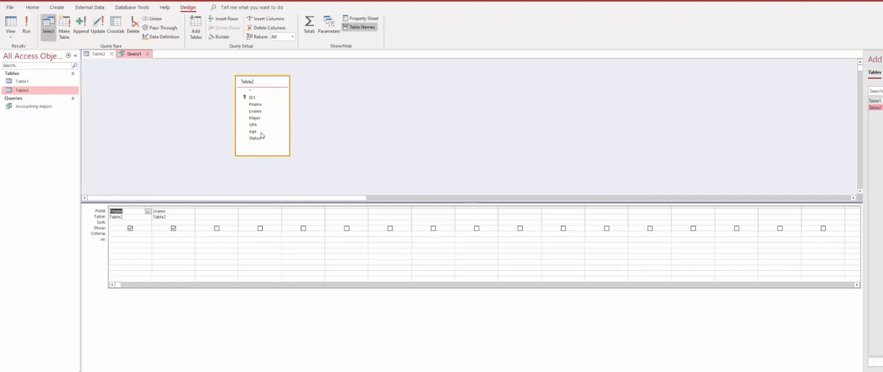
pyautogui.doubleClick(262, 121)
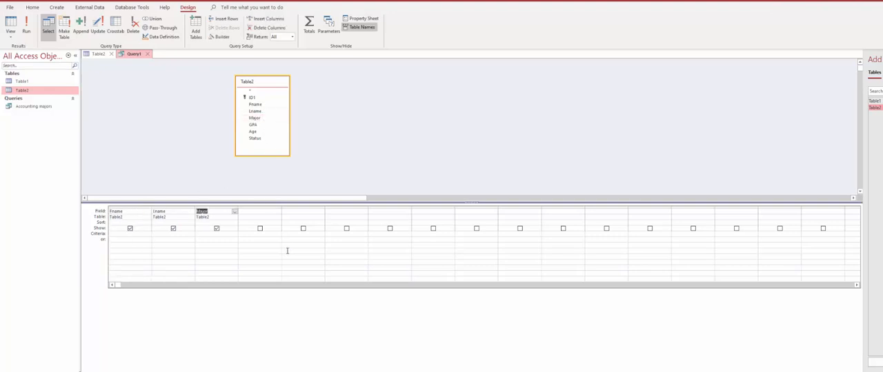
pyautogui.click(259, 126)
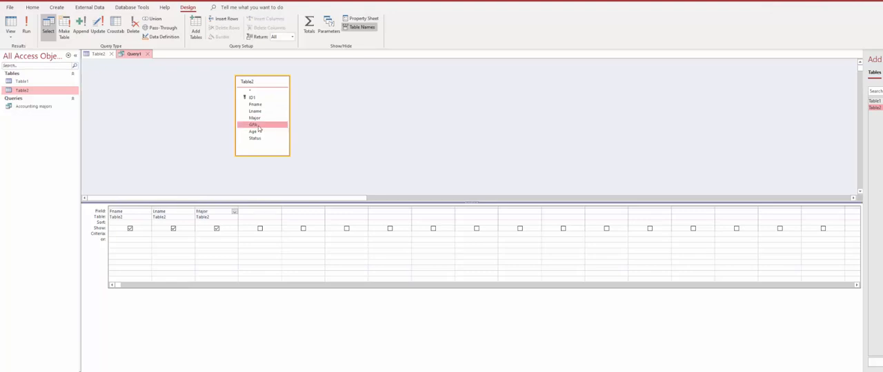
pyautogui.doubleClick(259, 126)
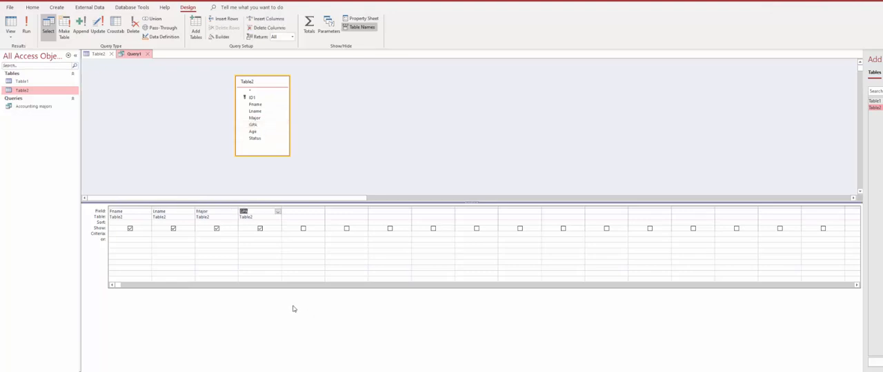
# - Set the Major criterion to "ACC" and the GPA criterion to >3.7, and run the query
pyautogui.click(221, 234)
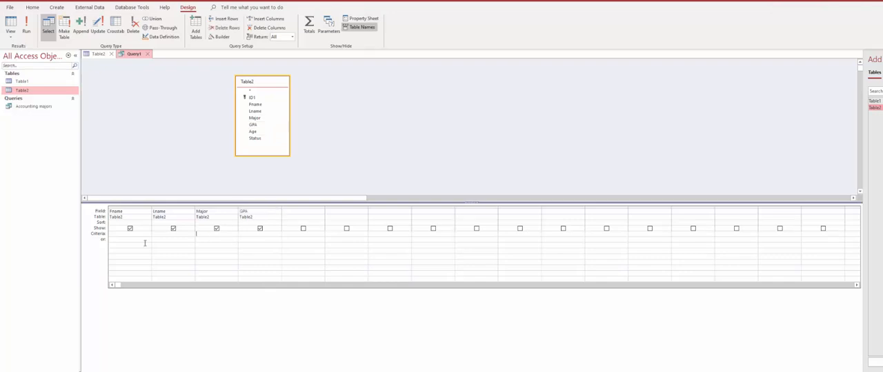
pyautogui.click(243, 235)
pyautogui.click(28, 22)
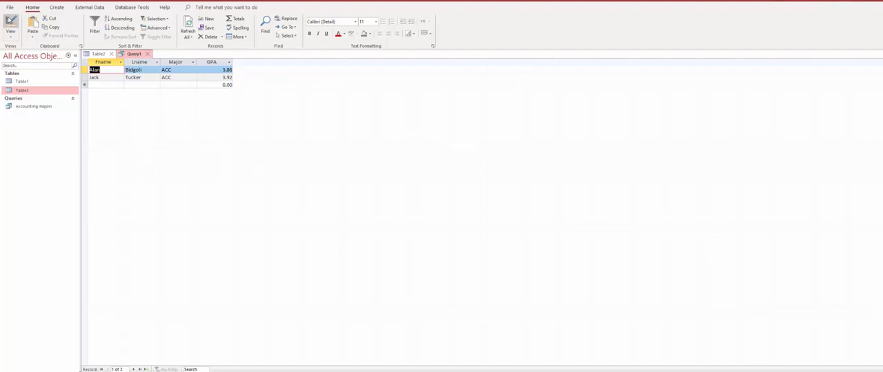
# - Save the query under the name ACCwithGPA37
pyautogui.hotkey('ctrl', 's')
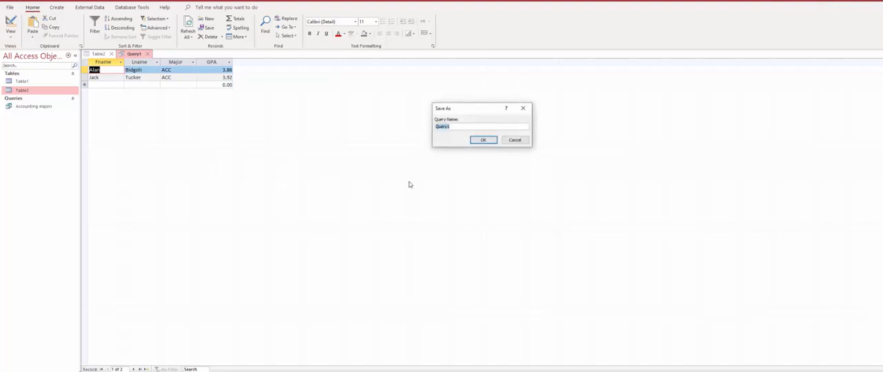
pyautogui.write('ACC')
pyautogui.write('stu')
pyautogui.write('h3.7')
pyautogui.click(478, 142)
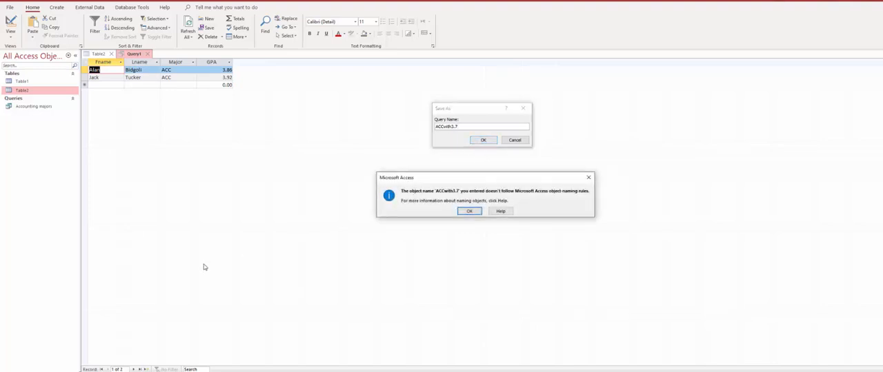
pyautogui.click(468, 212)
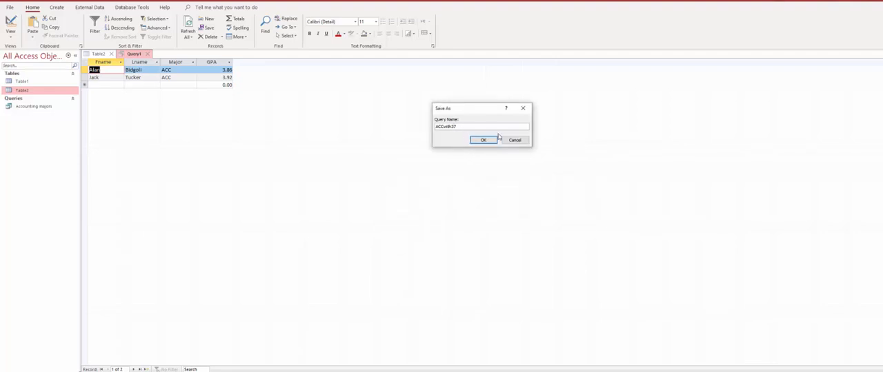
pyautogui.write('GPA')
pyautogui.click(482, 140)
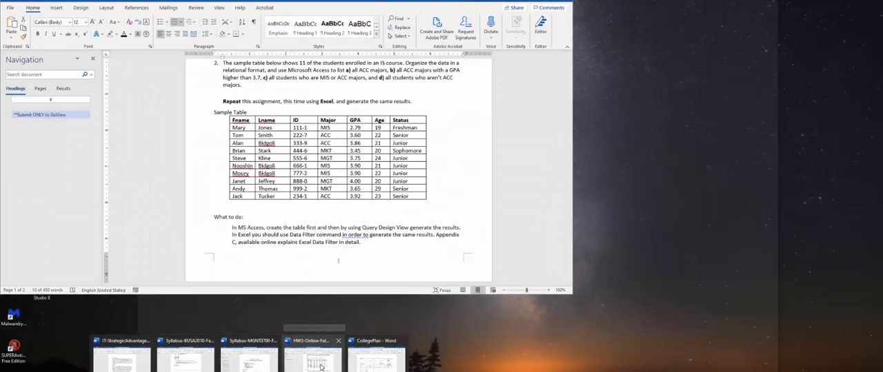
# - Check requirement c in the Word homework document and return to Access
pyautogui.click(320, 367)
pyautogui.moveTo(269, 77); pyautogui.dragTo(370, 79)
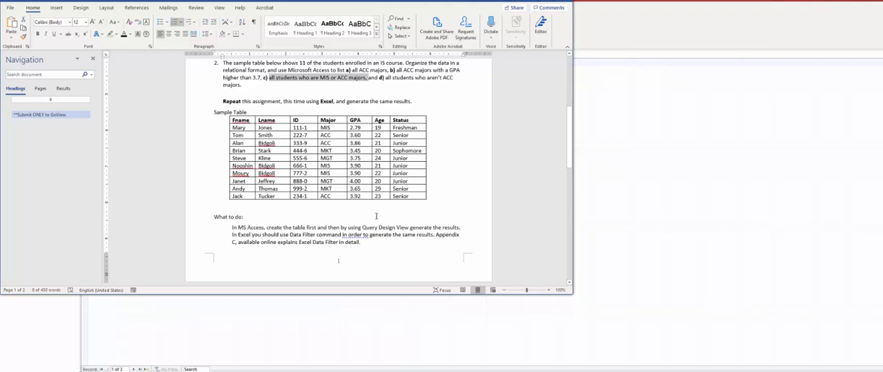
pyautogui.click(330, 350)
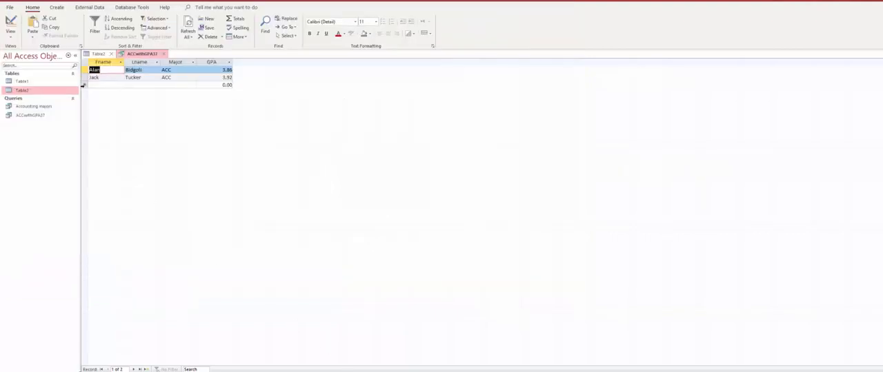
# - Close the ACCwithGPA37 query and create a new Design View query based on Table2, with the design grid enlarged
pyautogui.click(164, 54)
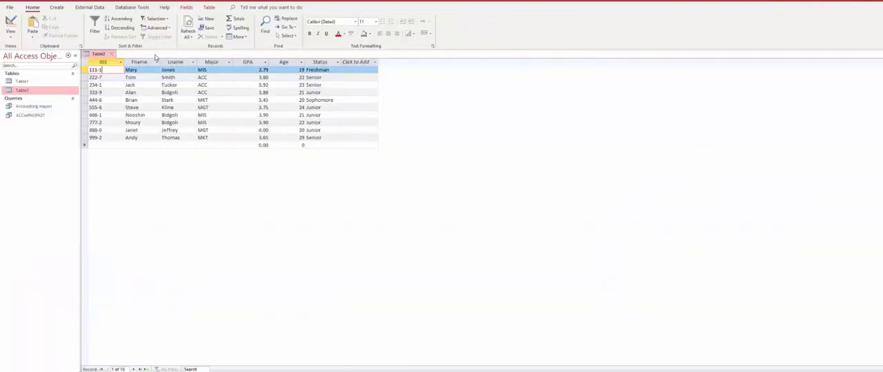
pyautogui.click(56, 8)
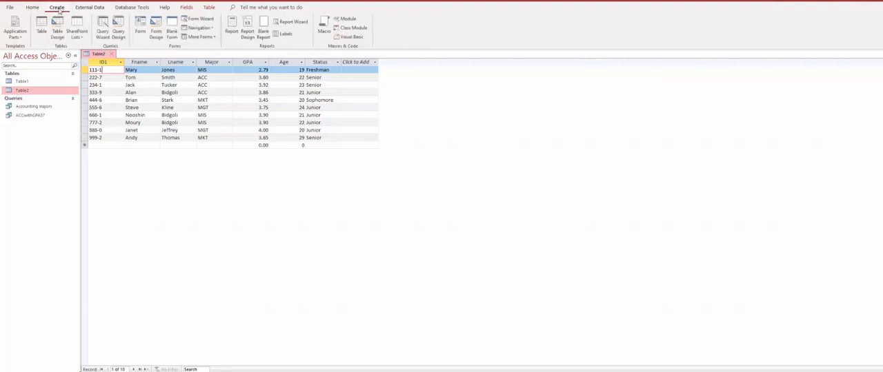
pyautogui.click(119, 35)
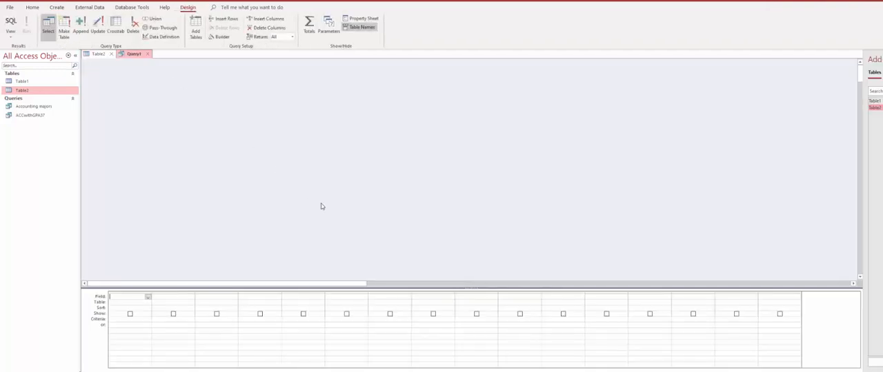
pyautogui.moveTo(30, 90); pyautogui.dragTo(273, 123)
pyautogui.moveTo(404, 287); pyautogui.dragTo(387, 184)
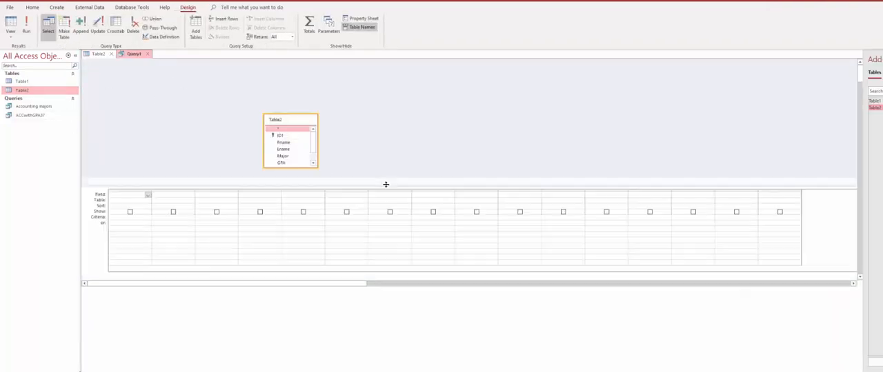
# - Add the Fname, Lname and Major fields of Table2 to the new query's grid
pyautogui.click(283, 144)
pyautogui.doubleClick(283, 143)
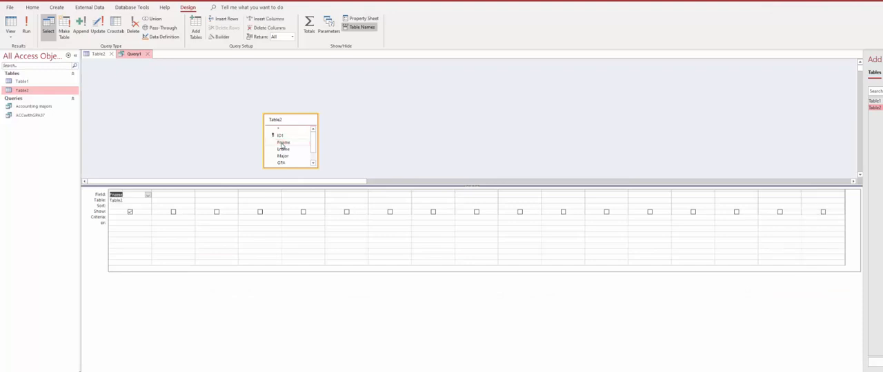
pyautogui.doubleClick(283, 149)
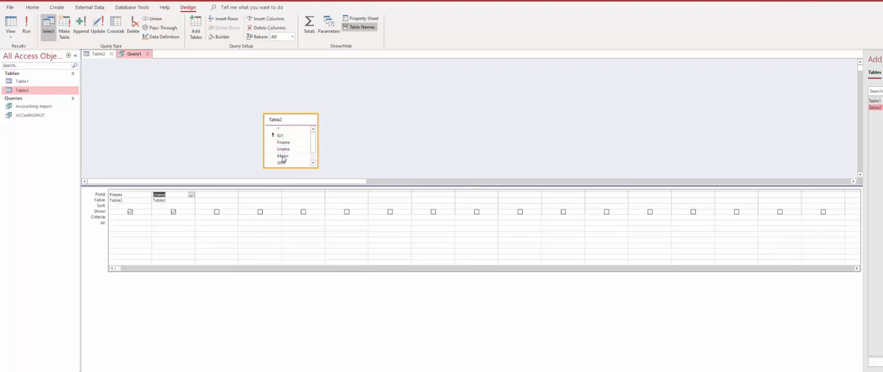
pyautogui.doubleClick(283, 156)
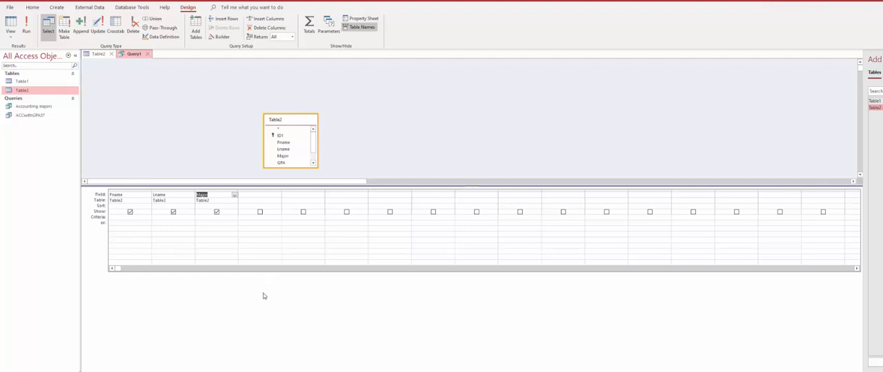
# - Set the Major field's criterion to "ACC" with "MIS" as the alternative on the or row
pyautogui.moveTo(250, 369)
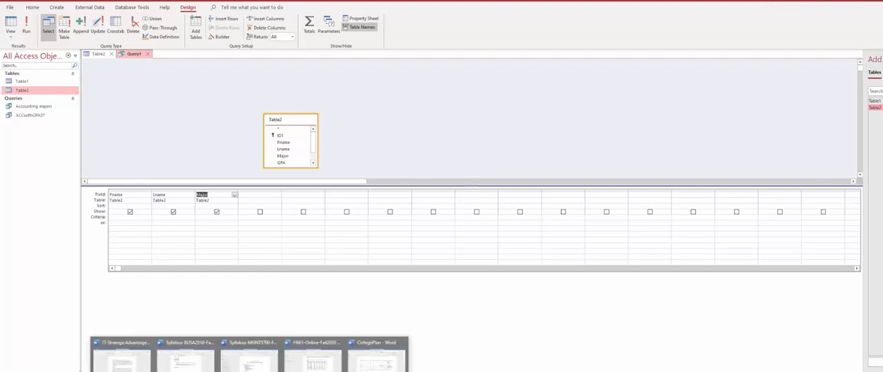
pyautogui.moveTo(296, 367)
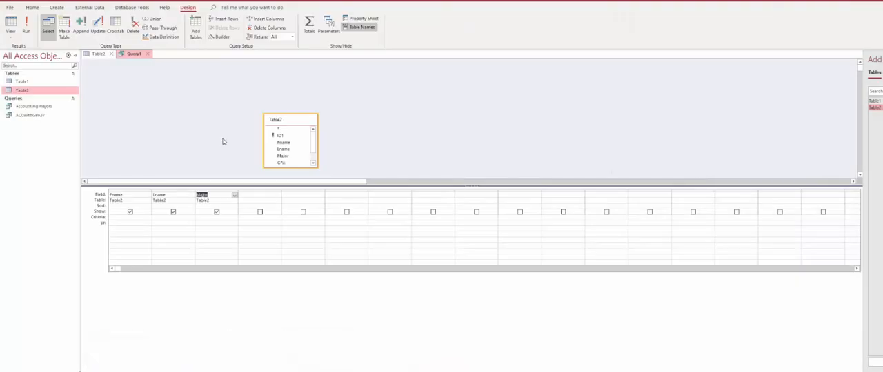
pyautogui.click(212, 219)
pyautogui.write('"mis')
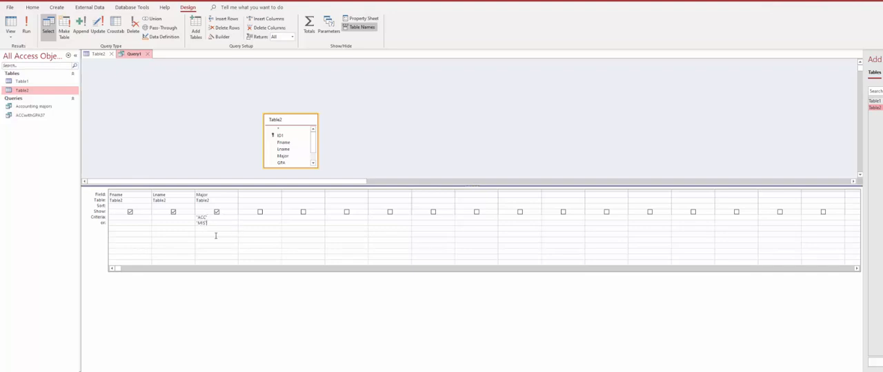
# - Run the query and save it as ACCorMIS
pyautogui.click(26, 20)
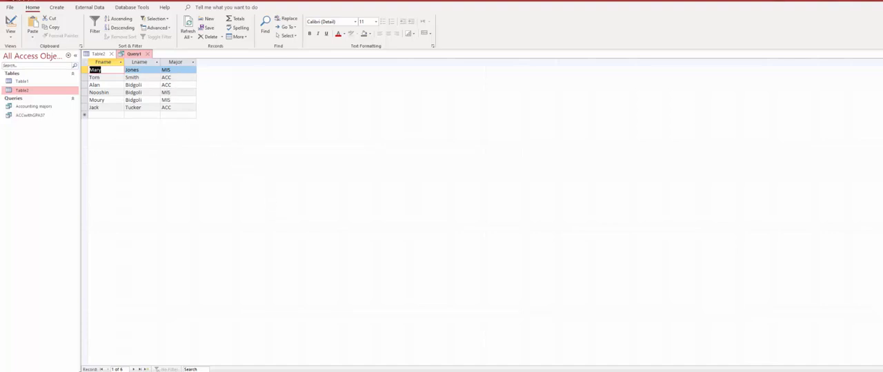
pyautogui.hotkey('ctrl', 's')
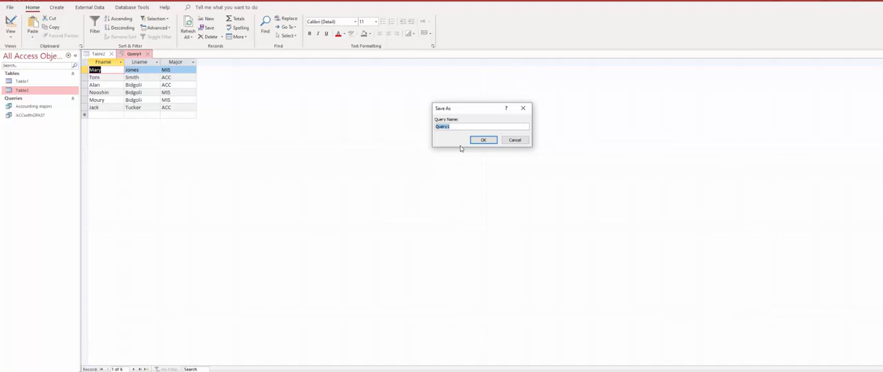
pyautogui.write('ACCorMIS')
pyautogui.press('Return')
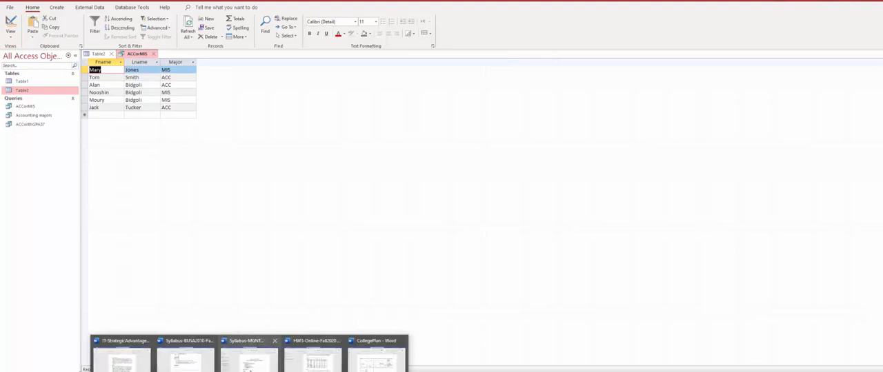
# - Check requirement d in the Word homework document and return to Access
pyautogui.click(251, 365)
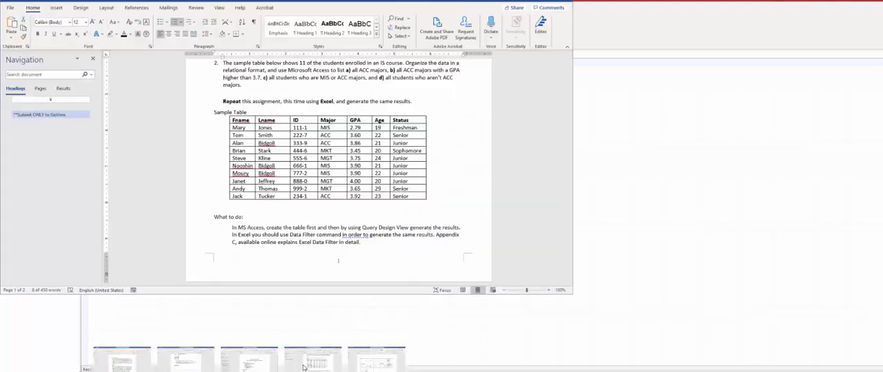
pyautogui.click(380, 79)
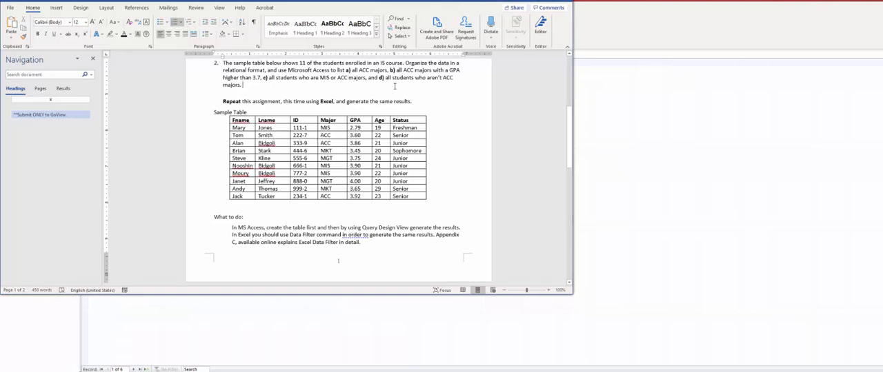
pyautogui.moveTo(380, 77); pyautogui.dragTo(406, 84)
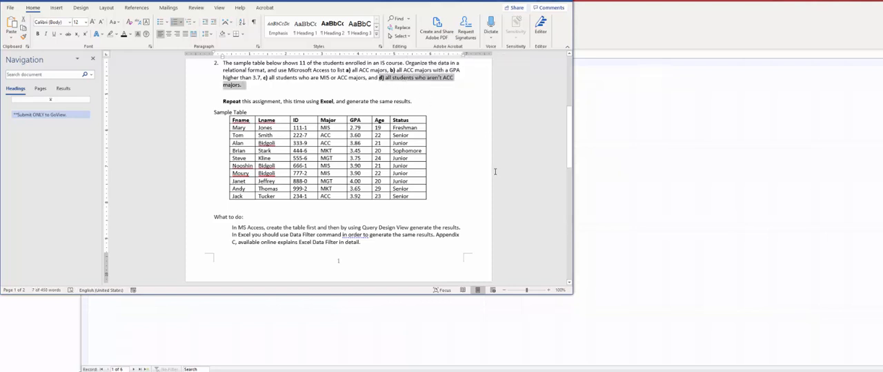
pyautogui.click(243, 85)
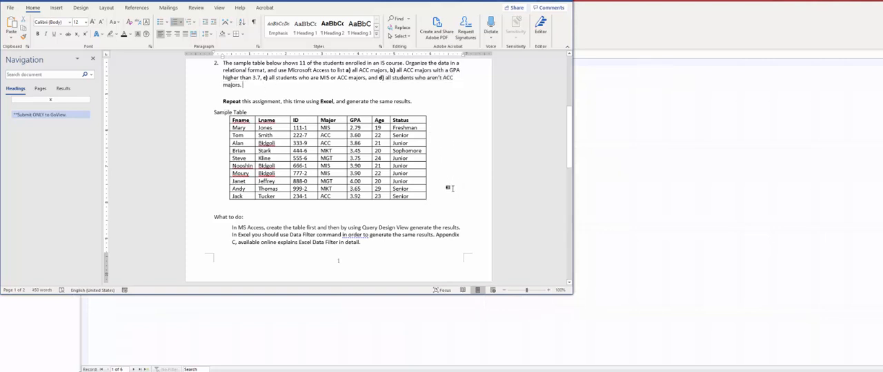
pyautogui.click(657, 10)
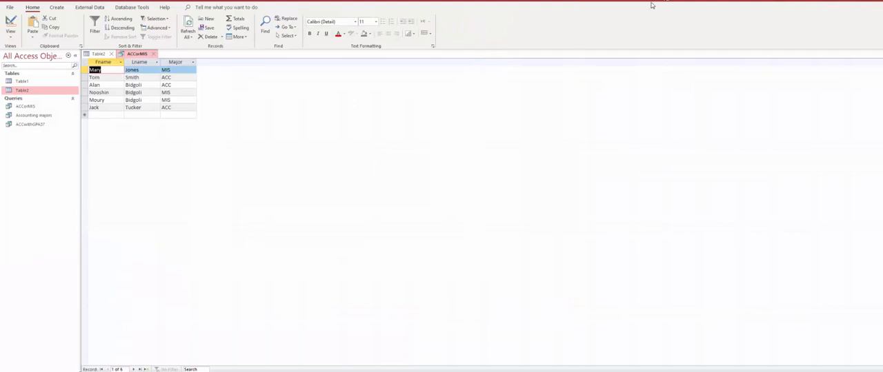